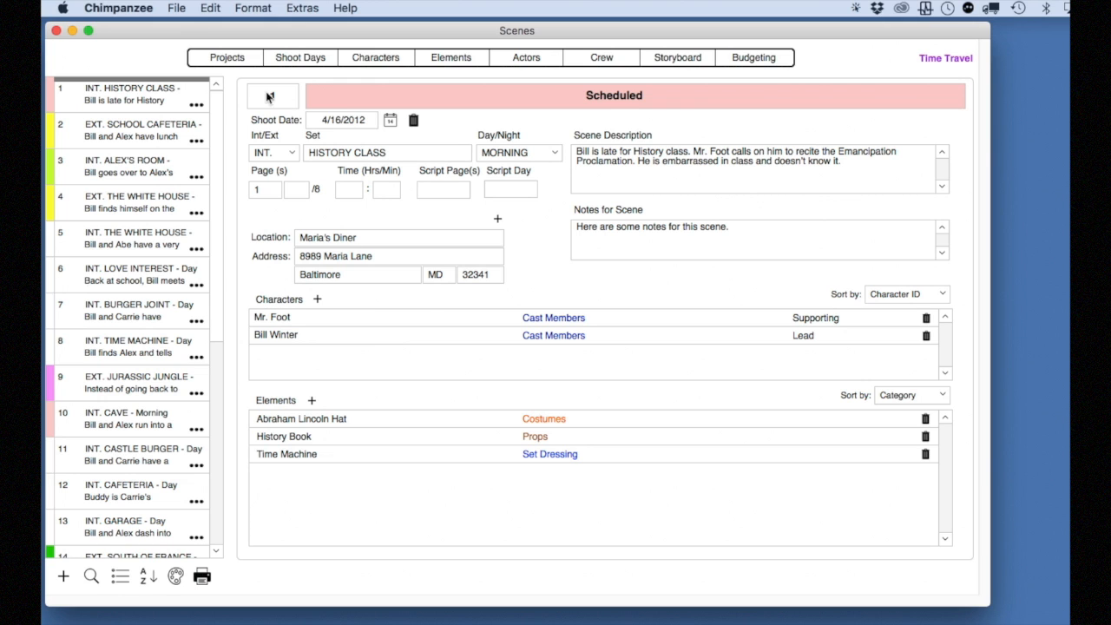
# Preview the Cast Call quick report for the scheduled scenes, dismiss the print instructions and close the report
pyautogui.click(204, 584)
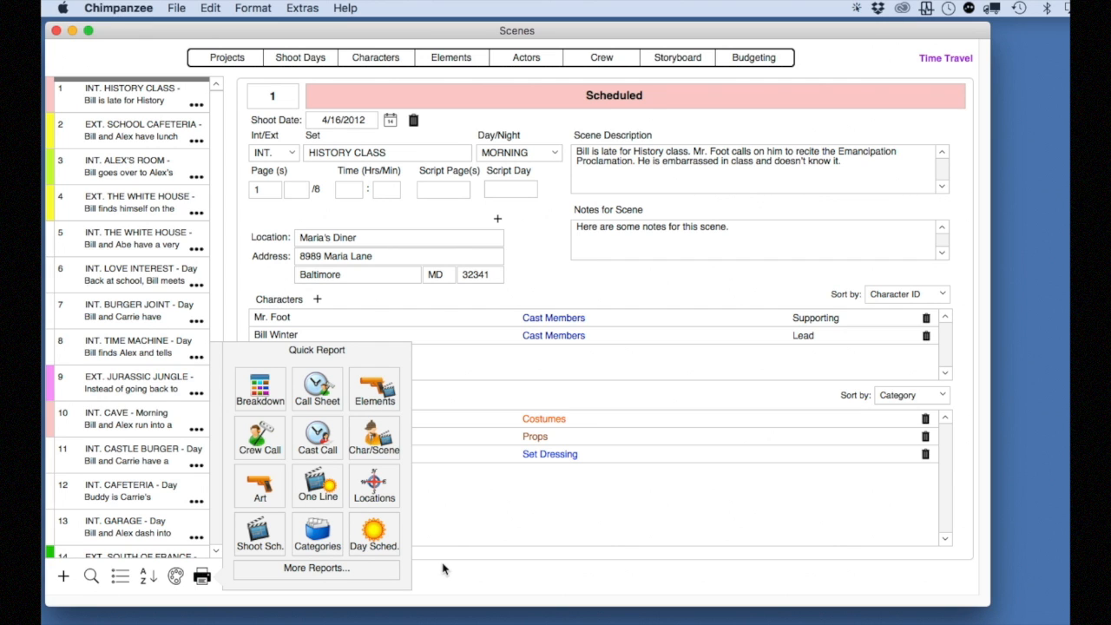
pyautogui.click(299, 442)
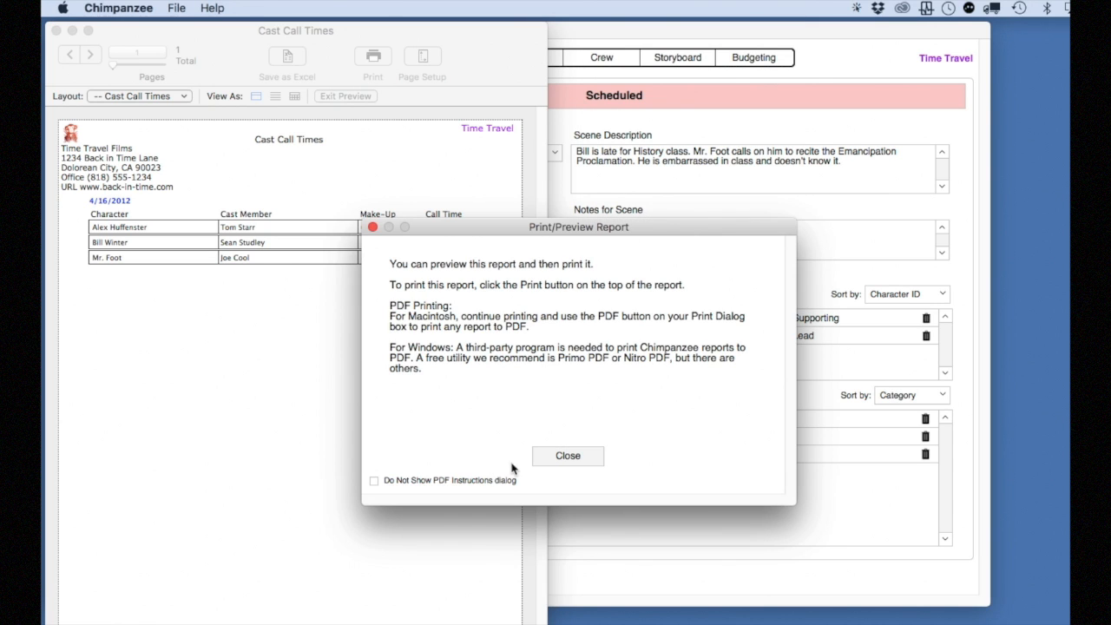
pyautogui.click(566, 456)
pyautogui.click(56, 31)
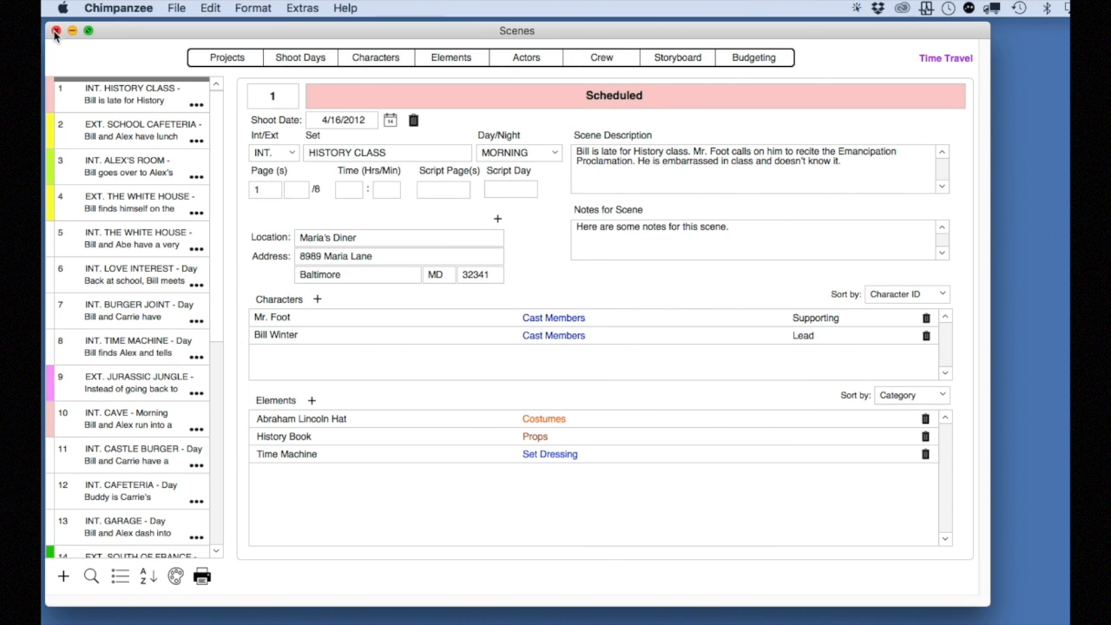
# Open the project's shoot days and export the schedule to Koala Call Sheets
pyautogui.click(300, 57)
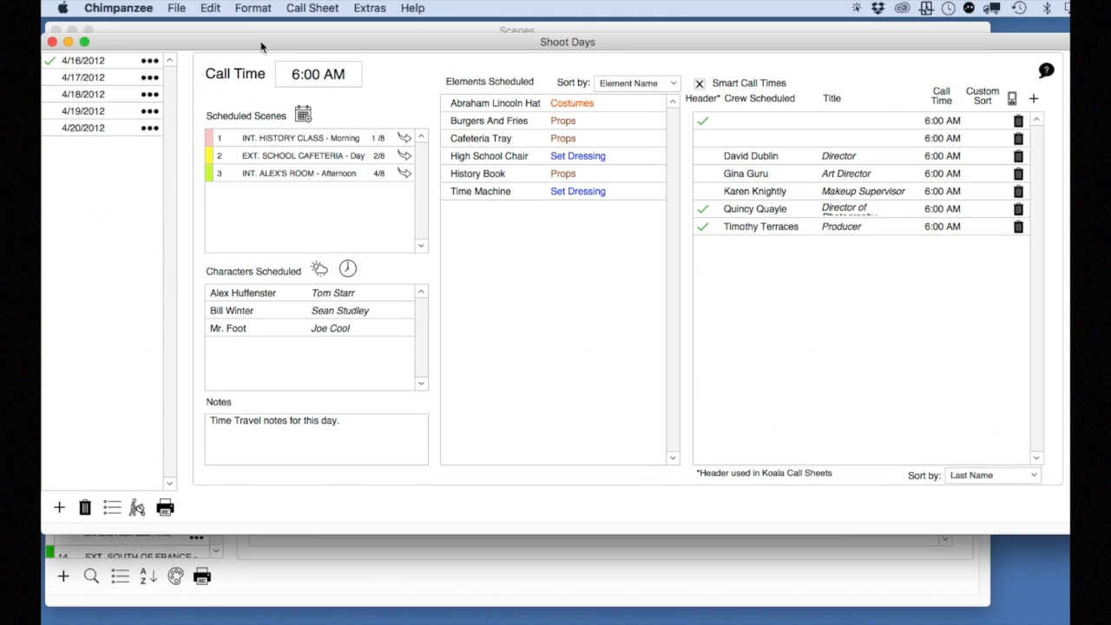
pyautogui.click(312, 9)
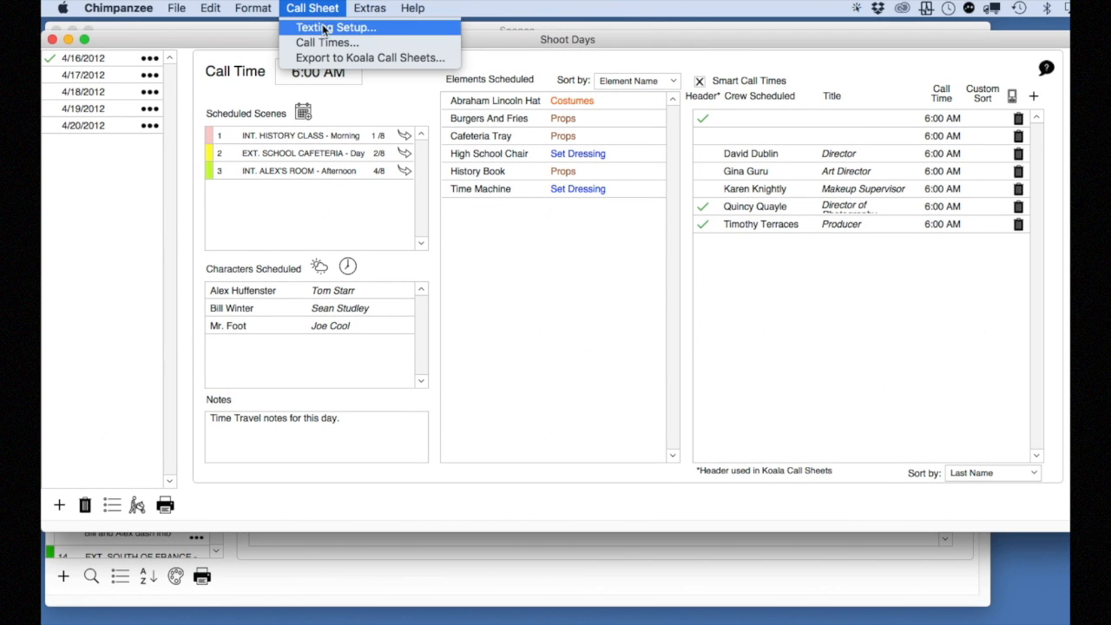
pyautogui.click(453, 61)
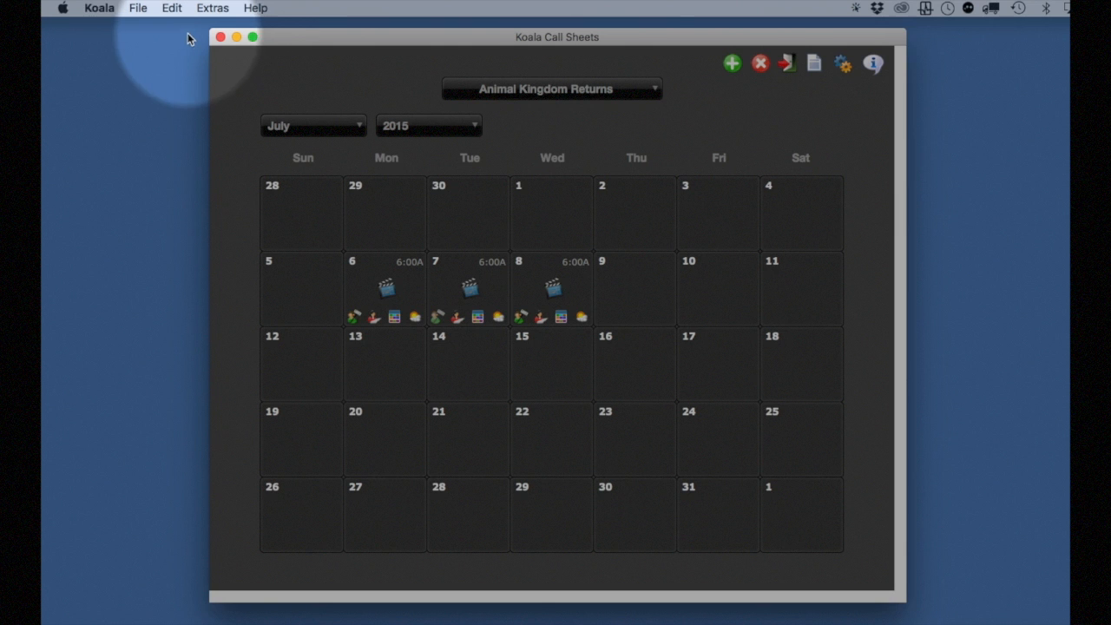
# In Koala, load the call sheet file Time Travel_koa.fmp12 from Applications > Chimpanzee 2 > Saved Koala Call Sheets
pyautogui.click(141, 9)
pyautogui.moveTo(174, 70)
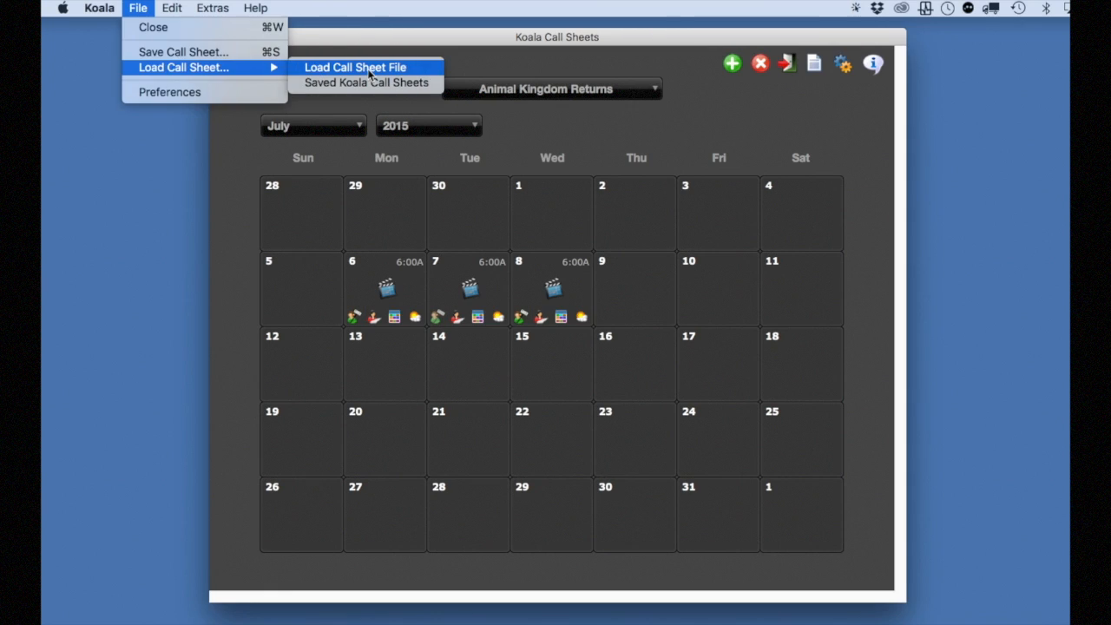
pyautogui.click(369, 74)
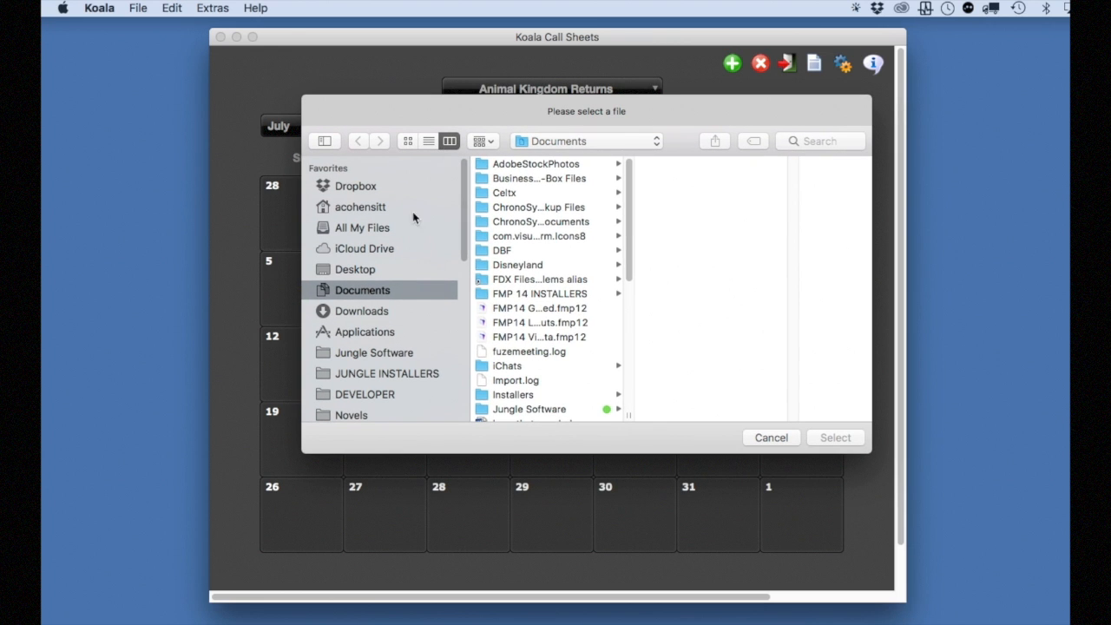
pyautogui.click(379, 331)
pyautogui.scroll(-10, 568, 382)
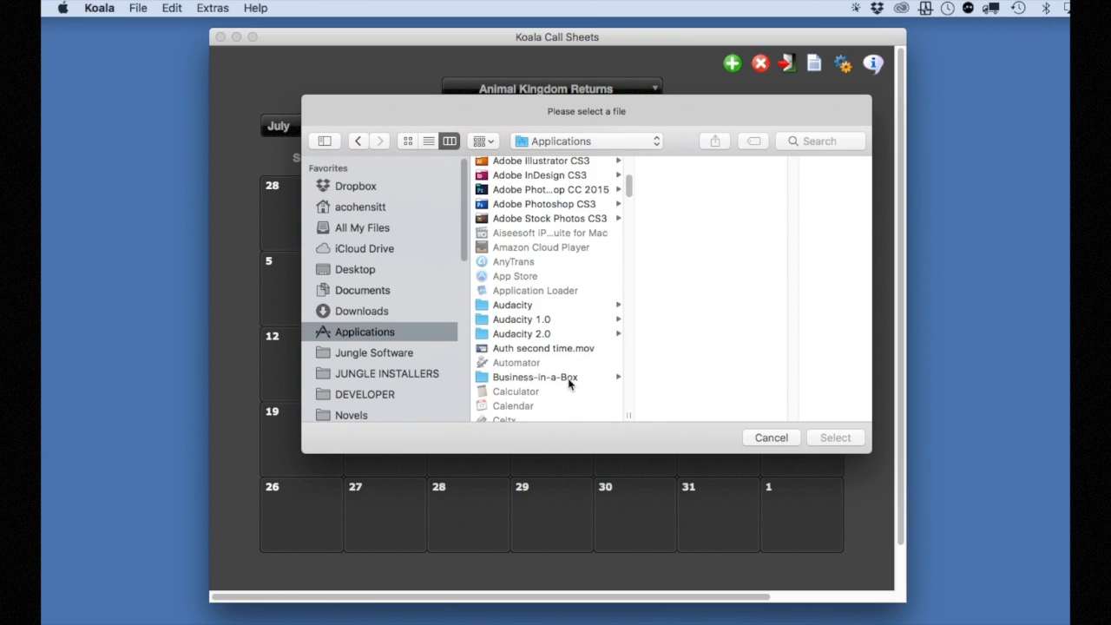
pyautogui.scroll(-5, 568, 382)
pyautogui.scroll(5, 567, 384)
pyautogui.scroll(3, 566, 382)
pyautogui.click(558, 274)
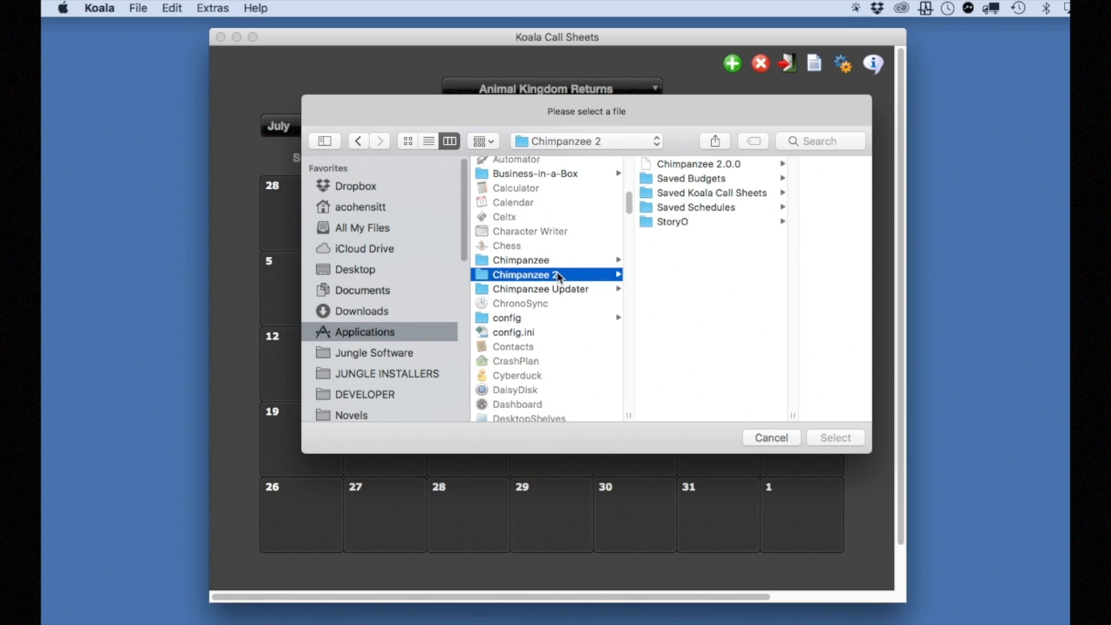
pyautogui.click(690, 193)
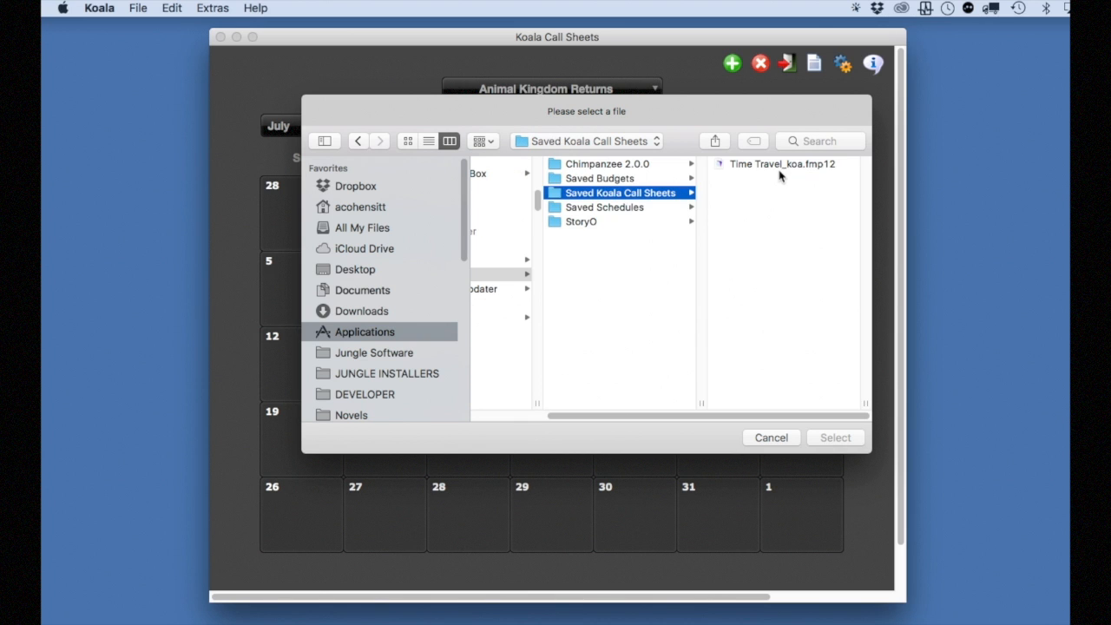
pyautogui.click(781, 166)
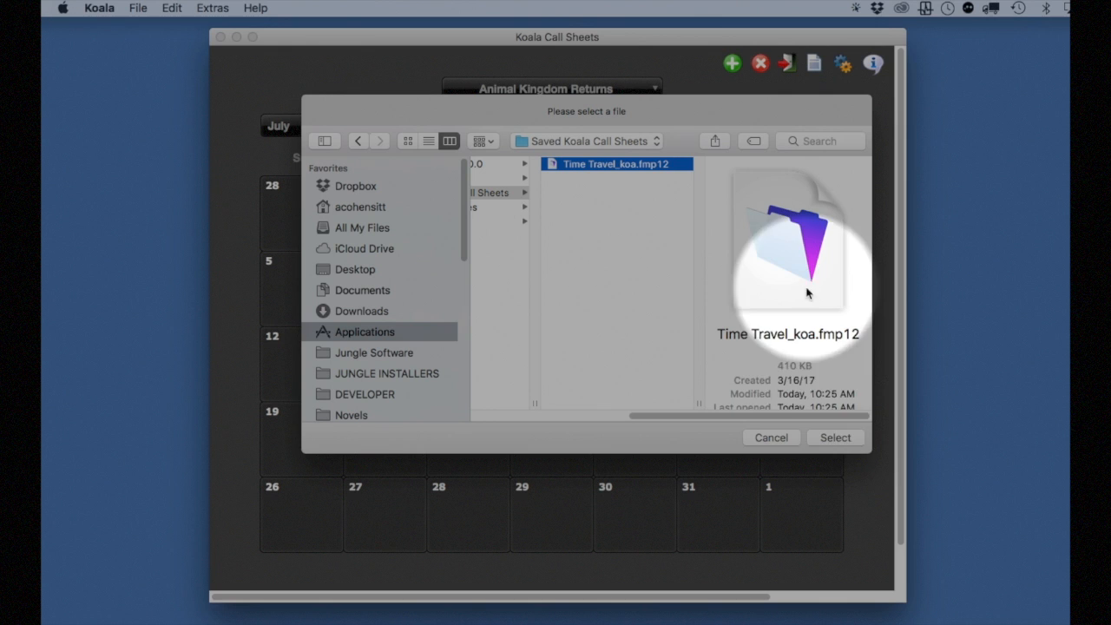
pyautogui.click(839, 440)
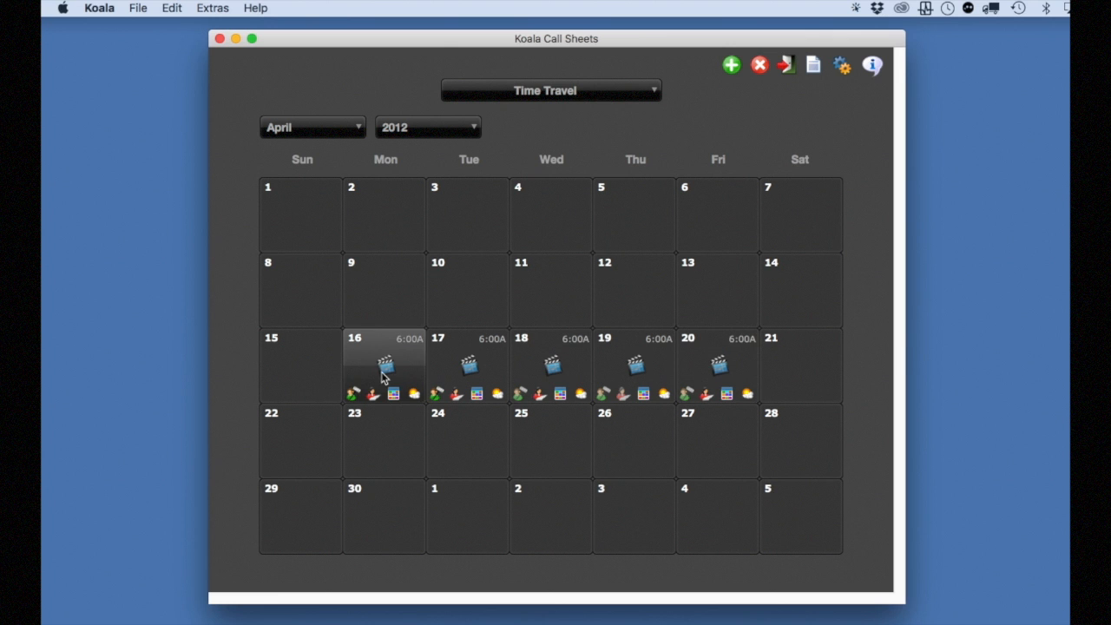
# Open the April 16, 2012 shoot day from the calendar and bring up its scene breakdown list
pyautogui.doubleClick(384, 375)
pyautogui.moveTo(494, 213); pyautogui.dragTo(361, 143)
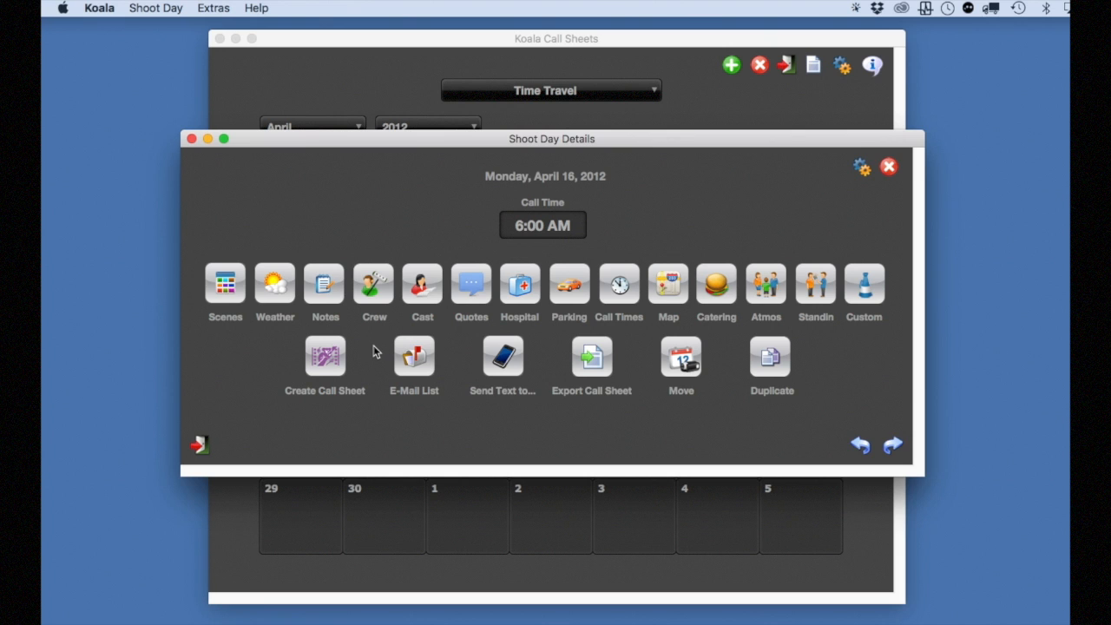
pyautogui.click(225, 282)
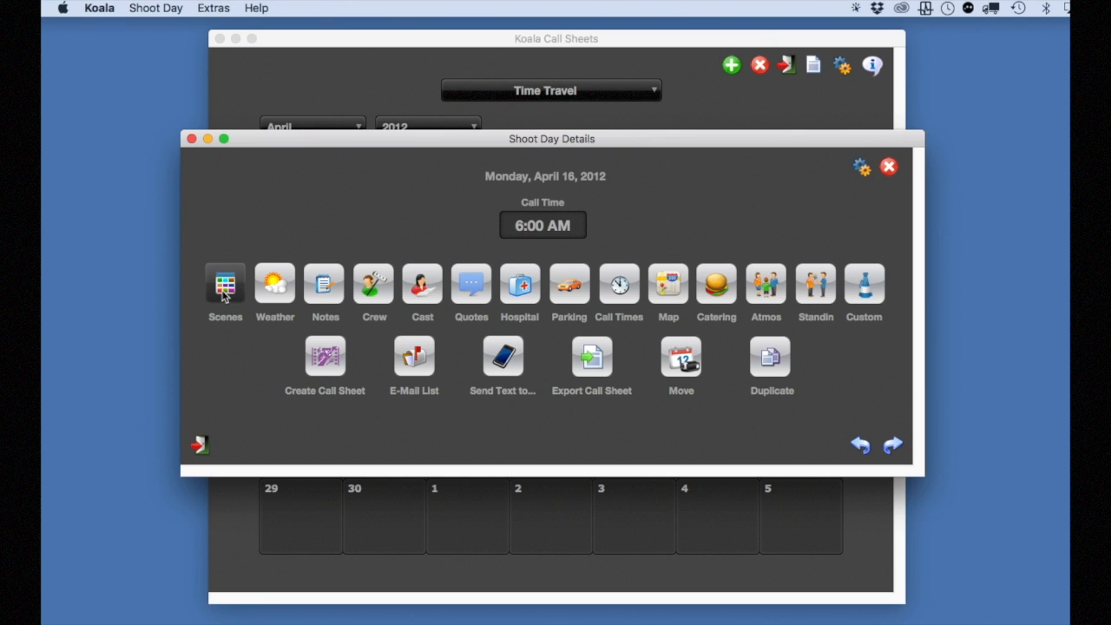
pyautogui.moveTo(550, 224); pyautogui.dragTo(392, 155)
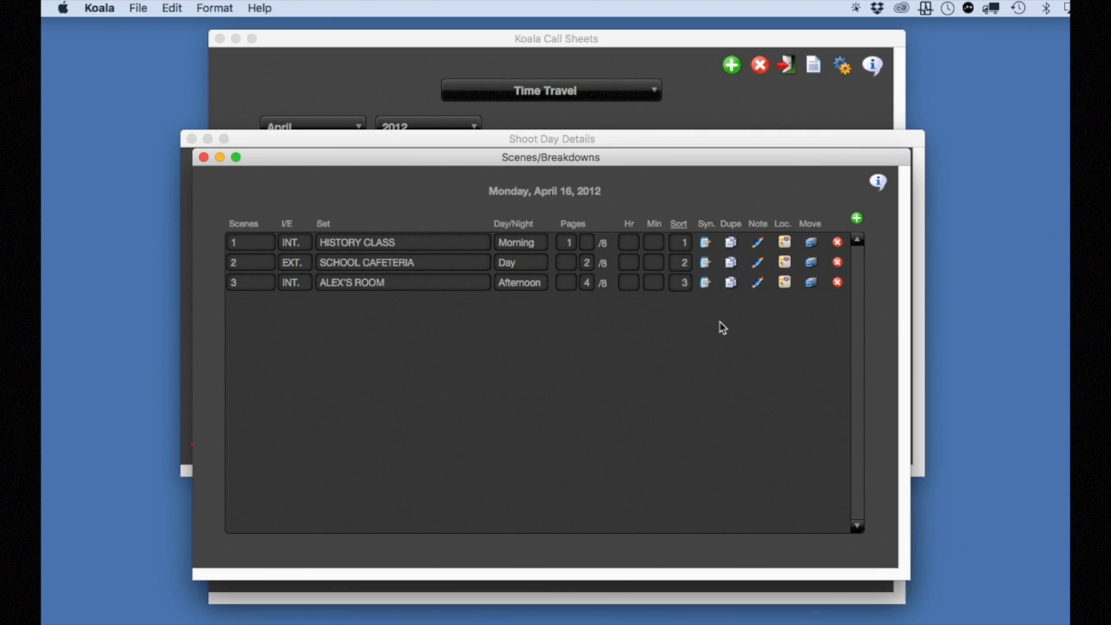
# Add a scene numbered 3A to the April 16 breakdown list and delete it again
pyautogui.click(856, 218)
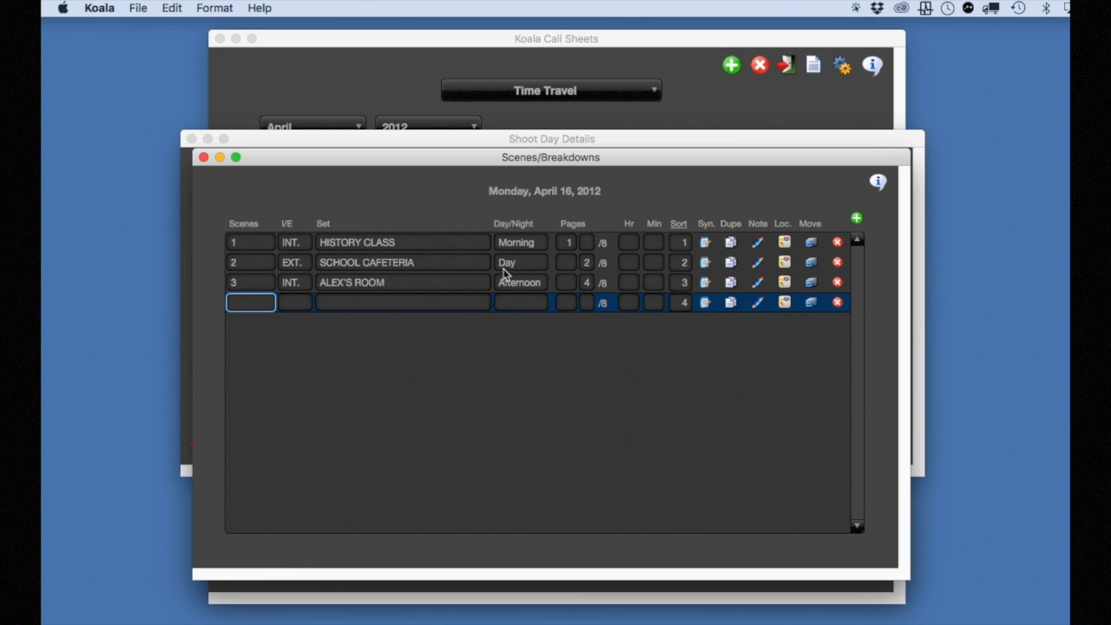
pyautogui.write('3A')
pyautogui.click(354, 328)
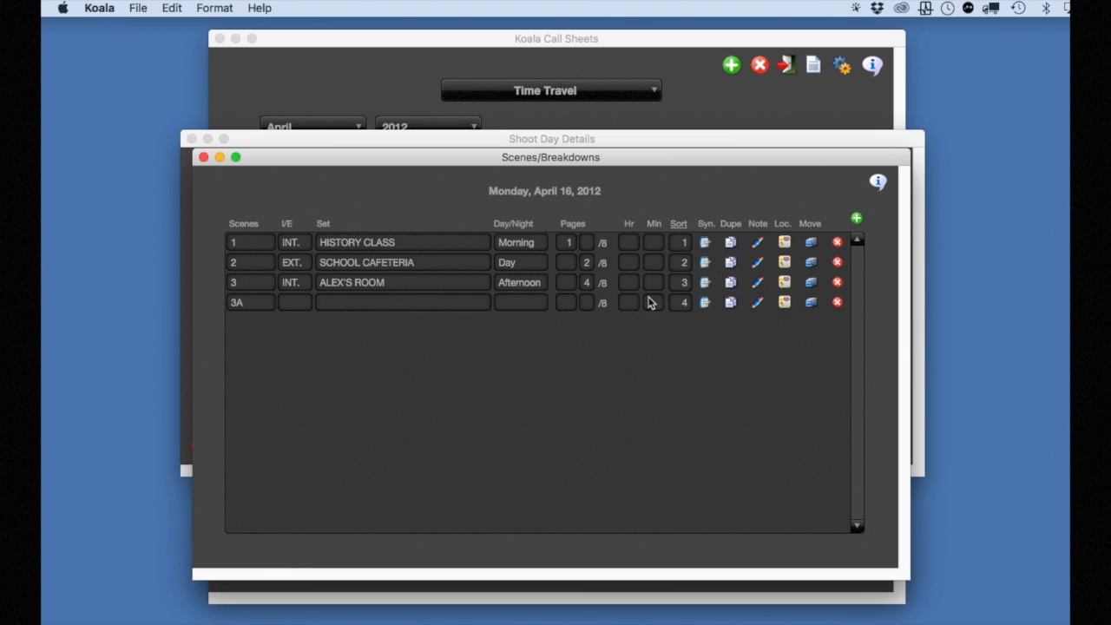
pyautogui.click(837, 302)
pyautogui.click(854, 348)
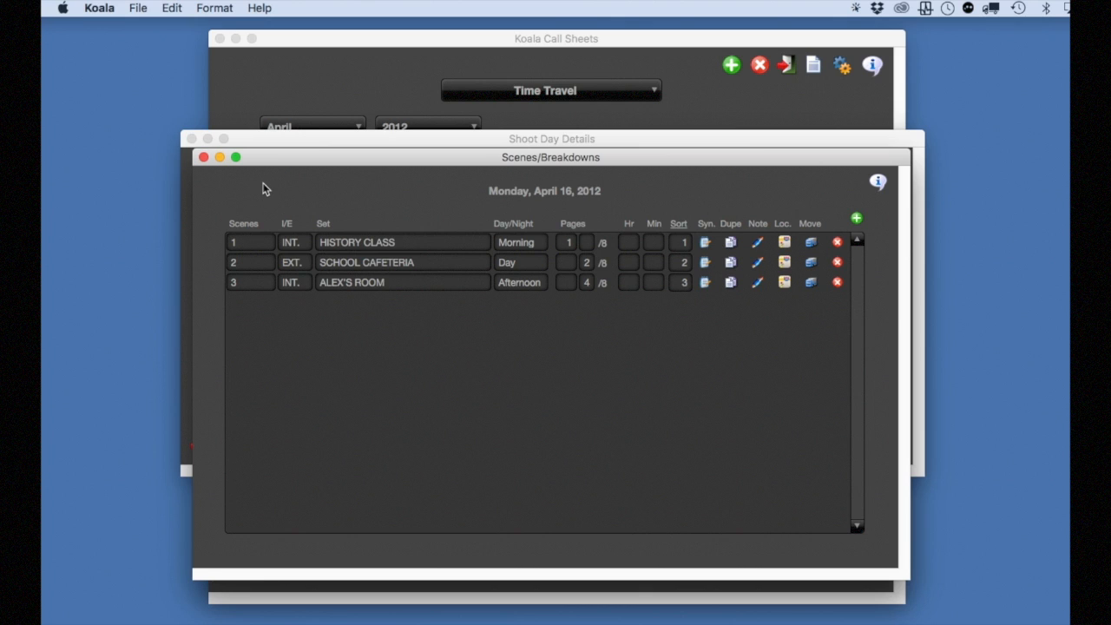
# Leave the scene list and examine the shoot day's weather details, including the Sunrise/Sunset page, closing them when done
pyautogui.click(203, 157)
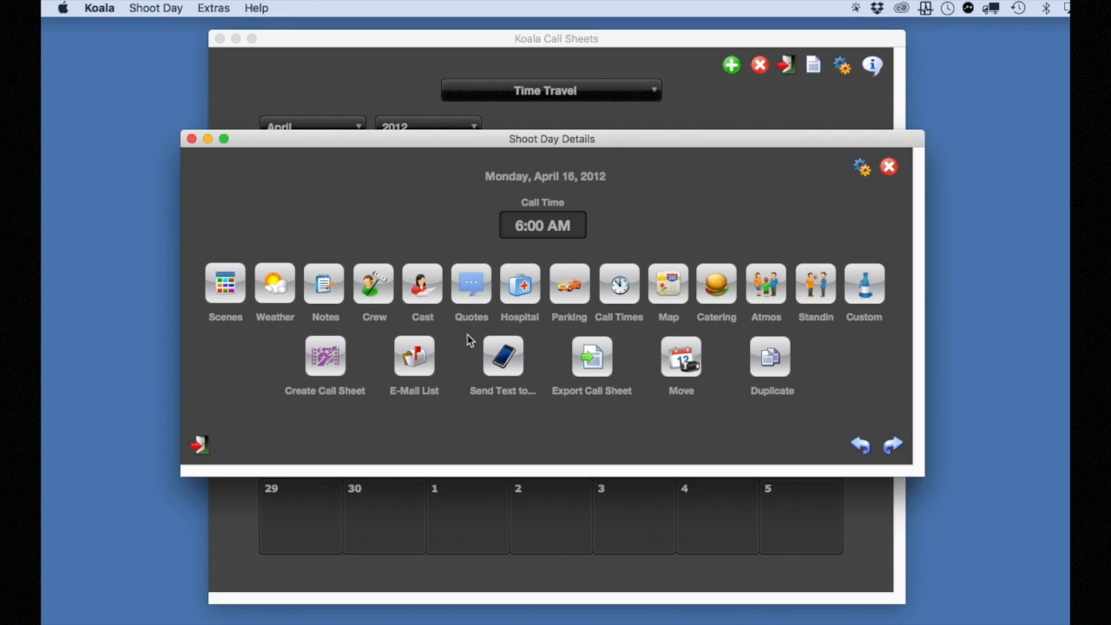
pyautogui.click(274, 284)
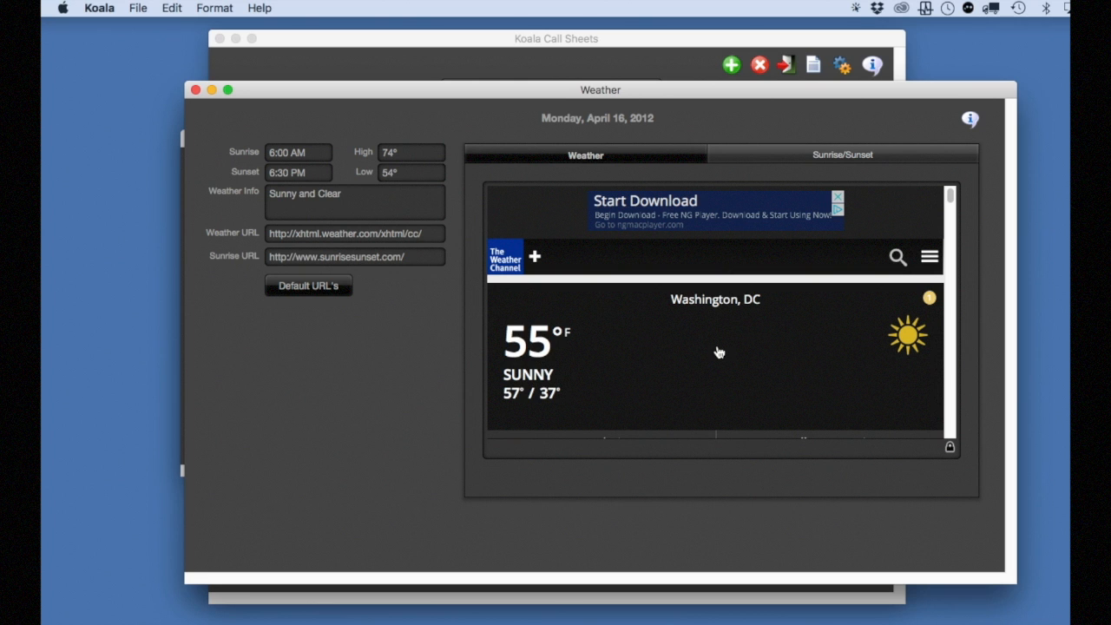
pyautogui.click(811, 159)
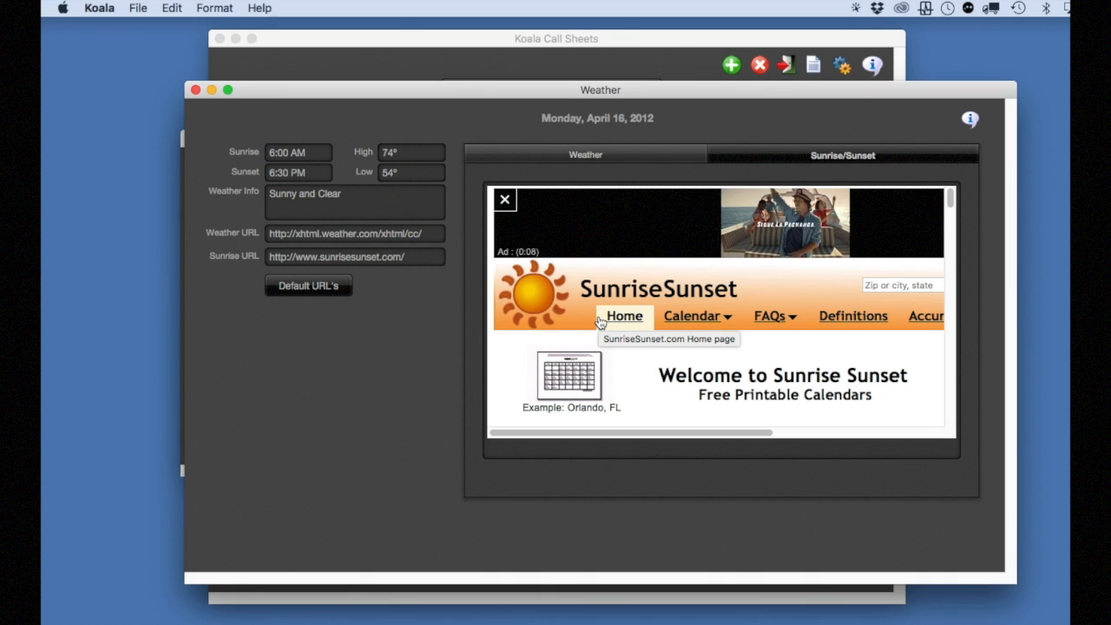
pyautogui.press('super+w')
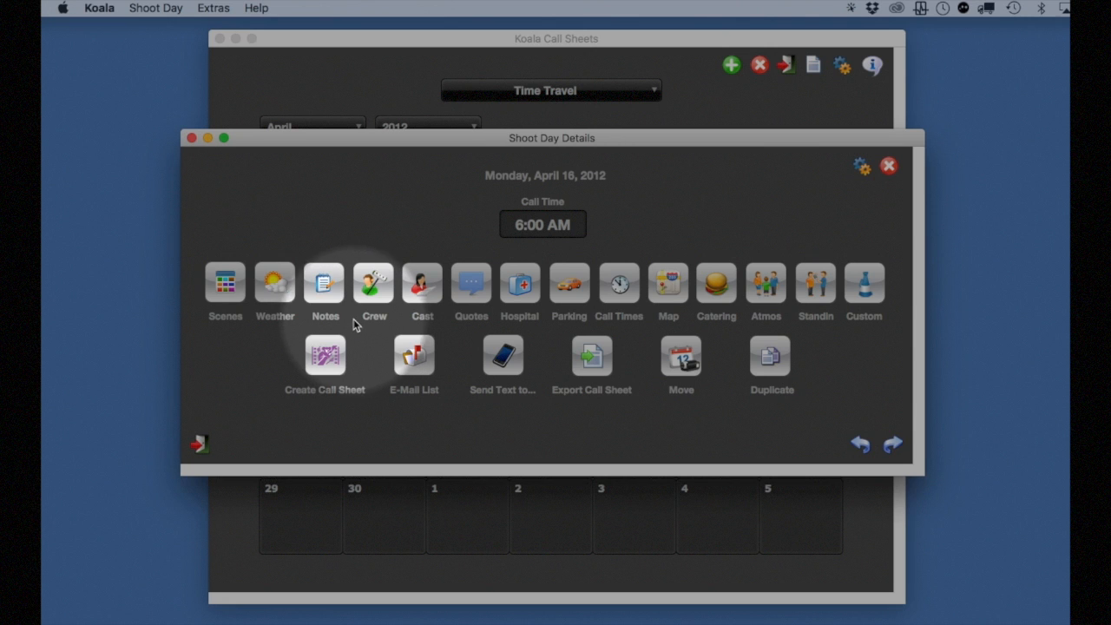
# Enter "SHOW UP ON TIME!" as Special Notes 1 in the shoot day's notes
pyautogui.click(321, 286)
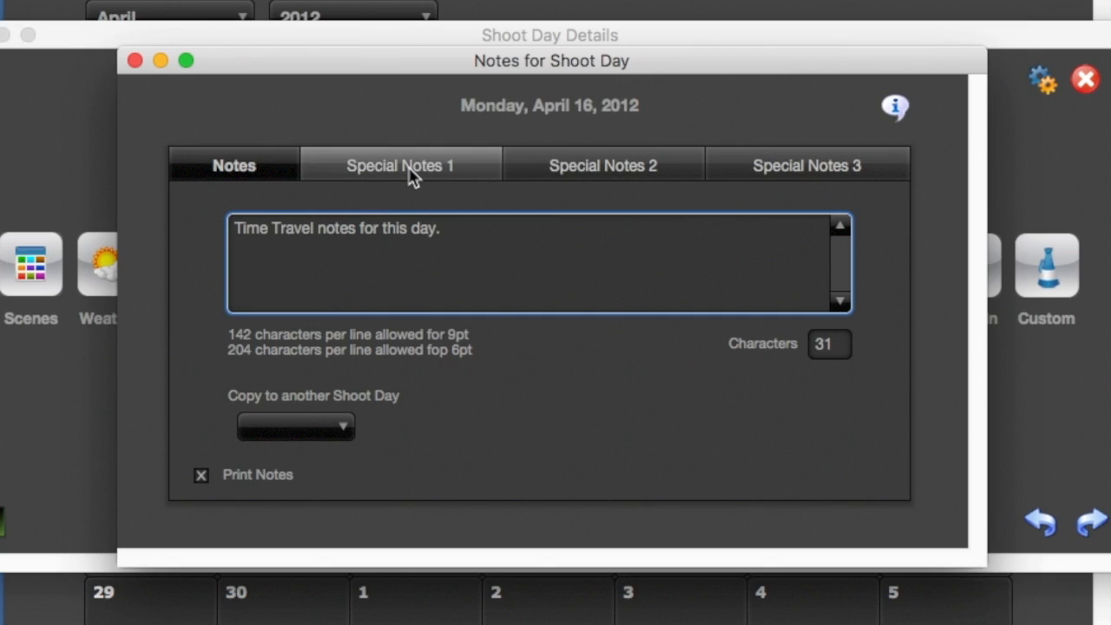
pyautogui.click(412, 176)
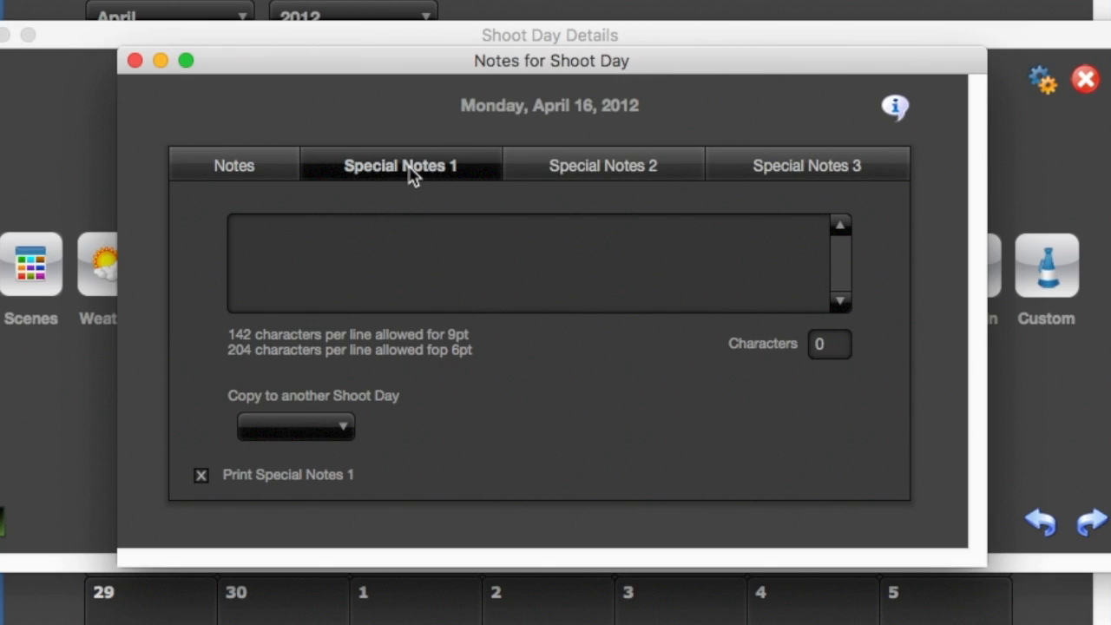
pyautogui.click(577, 258)
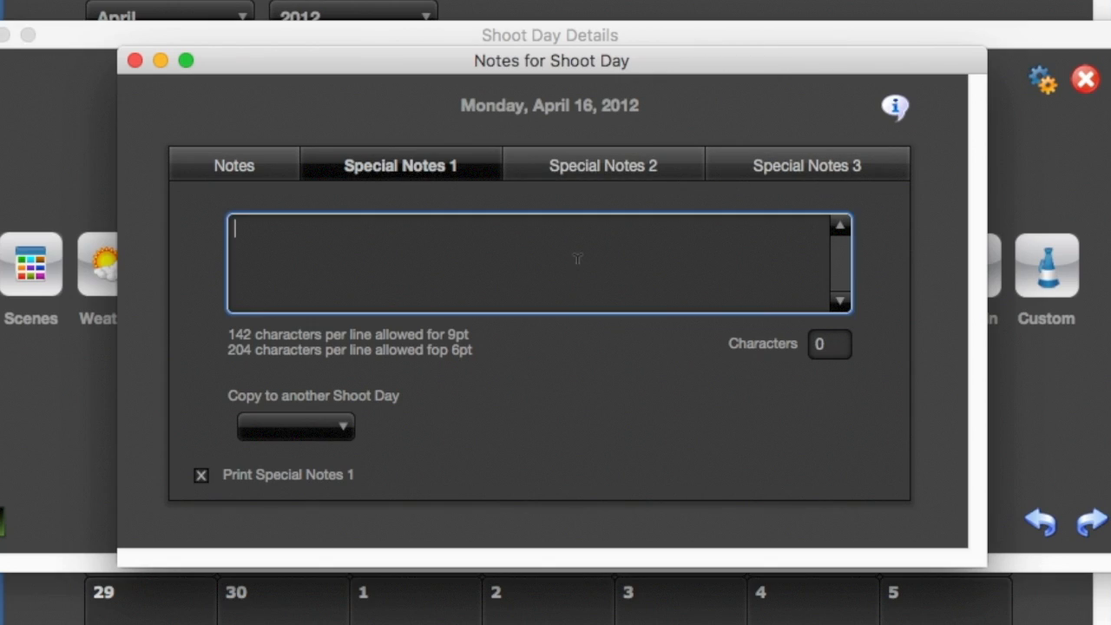
pyautogui.write('SHOW UP ON TIME!')
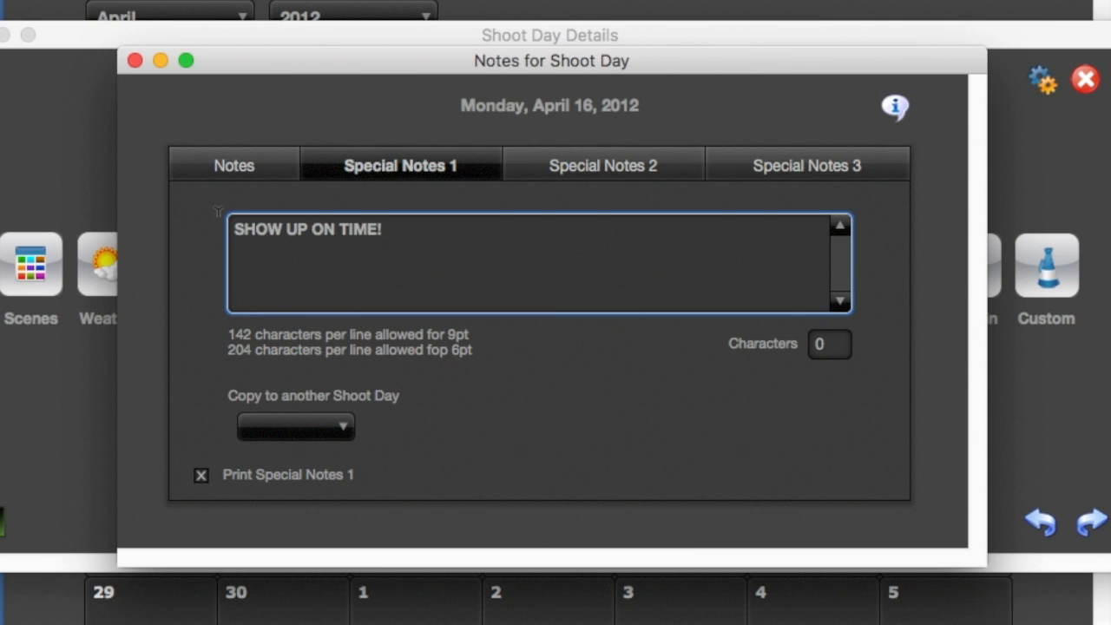
# Center the "SHOW UP ON TIME!" text in Special Notes 1
pyautogui.press('super+a')
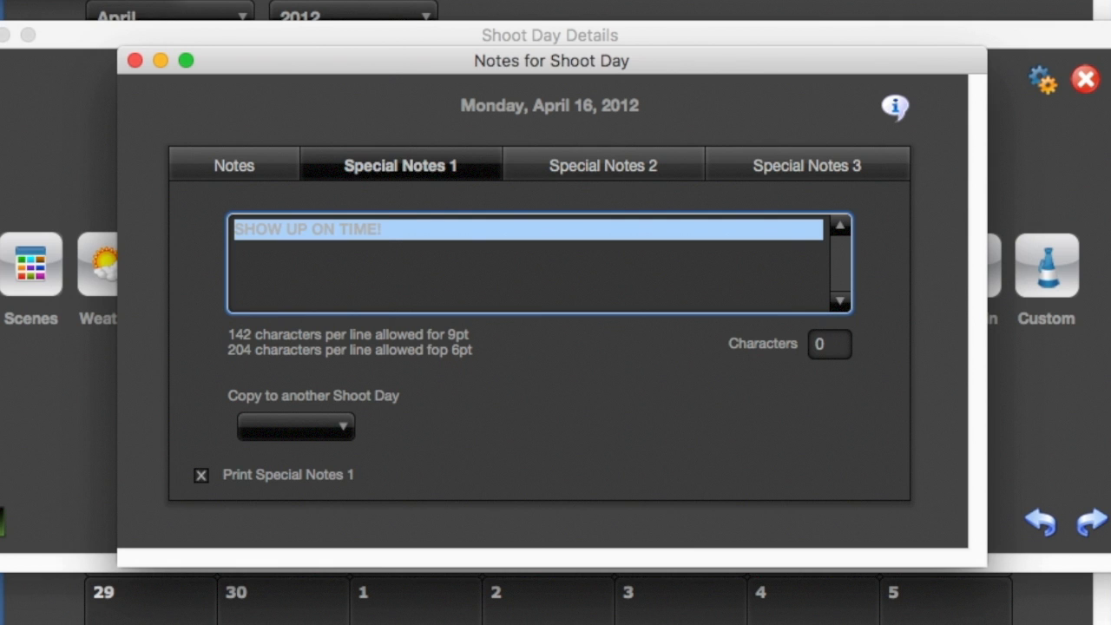
pyautogui.moveTo(143, 1)
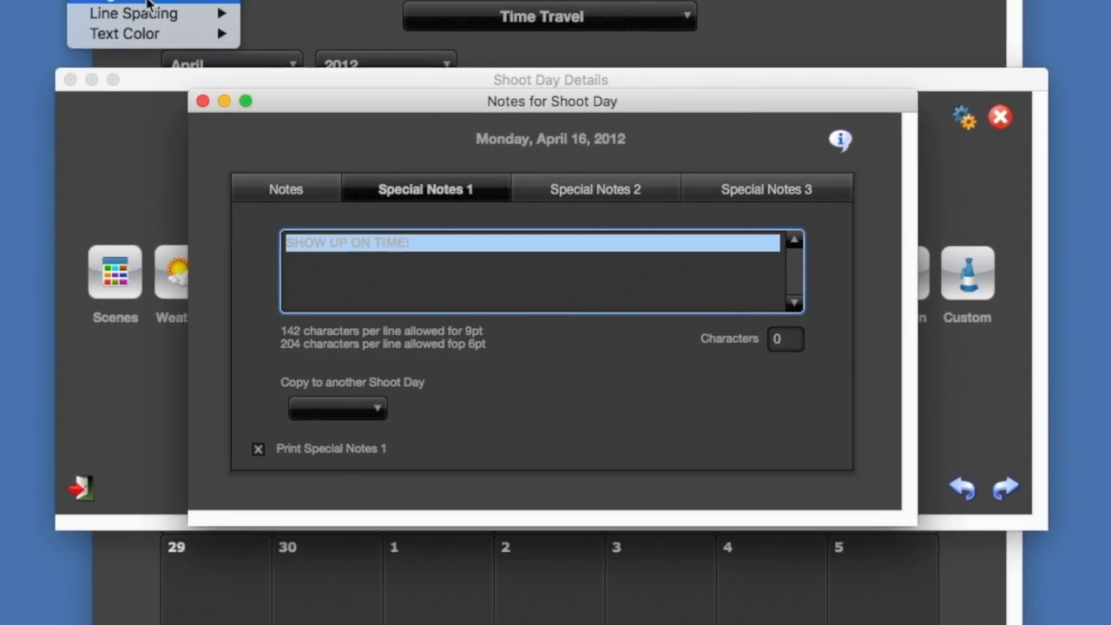
pyautogui.moveTo(147, 2)
pyautogui.click(276, 13)
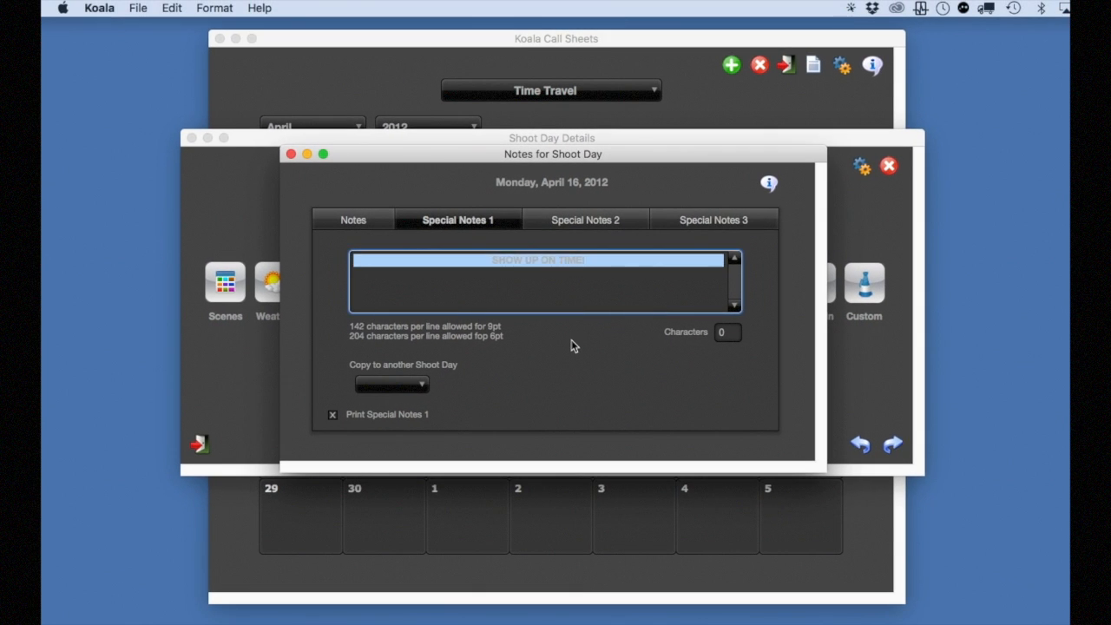
pyautogui.click(571, 340)
# Copy the line "Get Parking passes from A.D. night before" from TextEdit into Special Notes 2 in Koala
pyautogui.click(694, 624)
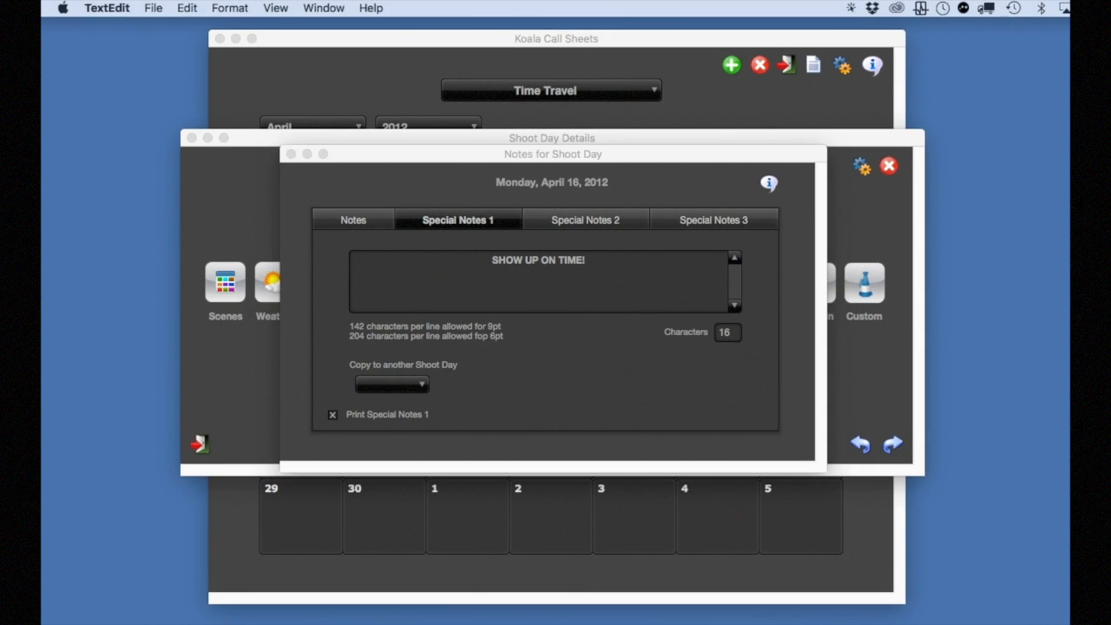
pyautogui.press('super+c')
pyautogui.click(568, 240)
pyautogui.click(571, 227)
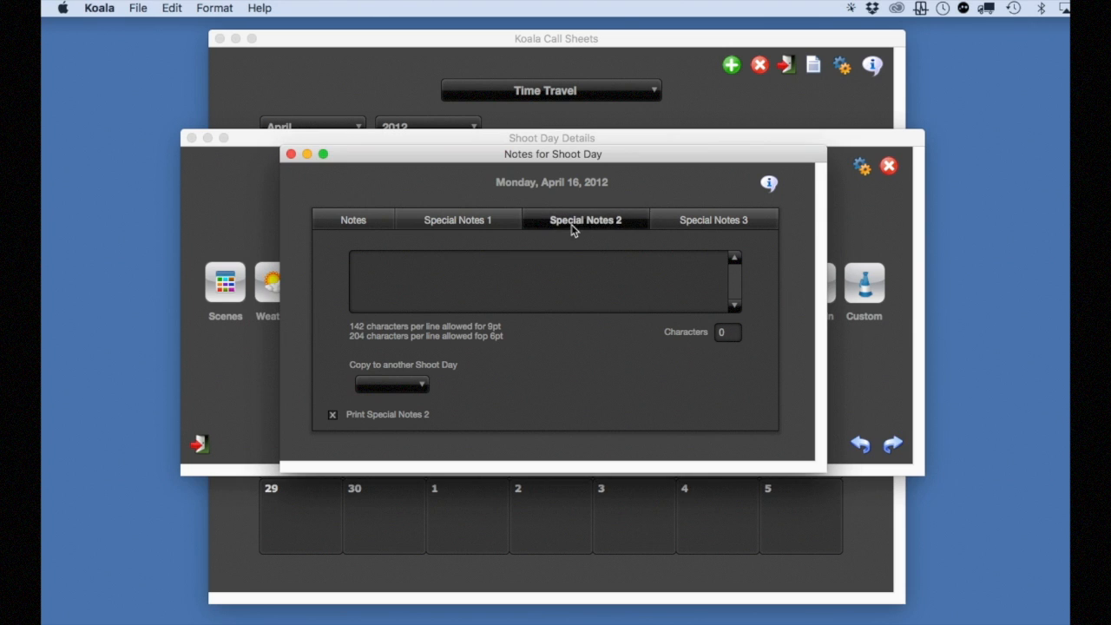
pyautogui.click(549, 266)
pyautogui.press('super+v')
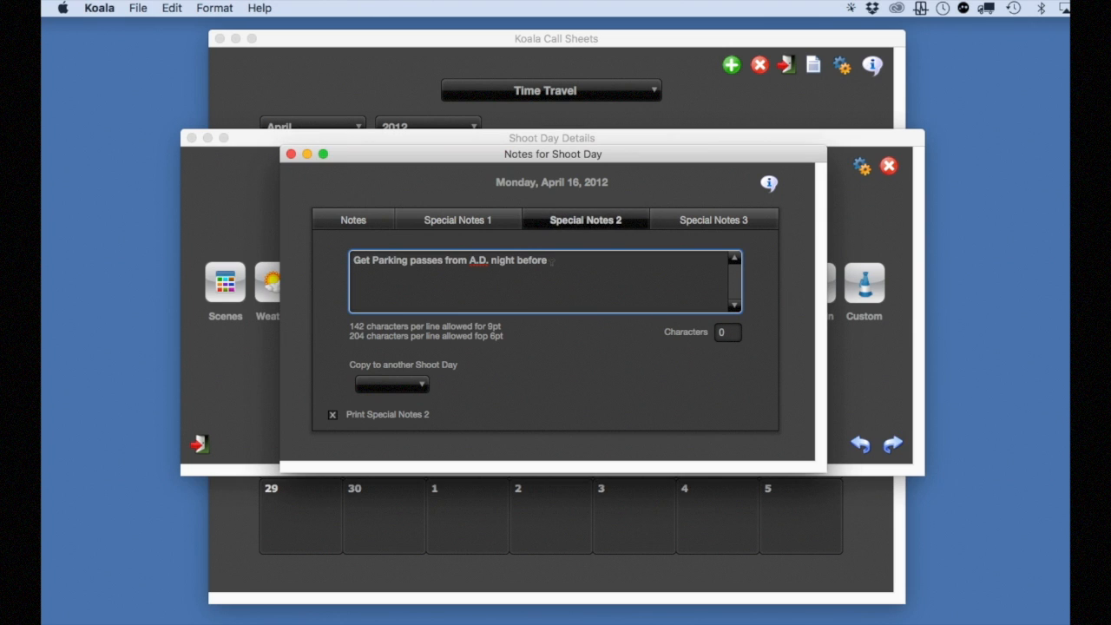
pyautogui.click(582, 355)
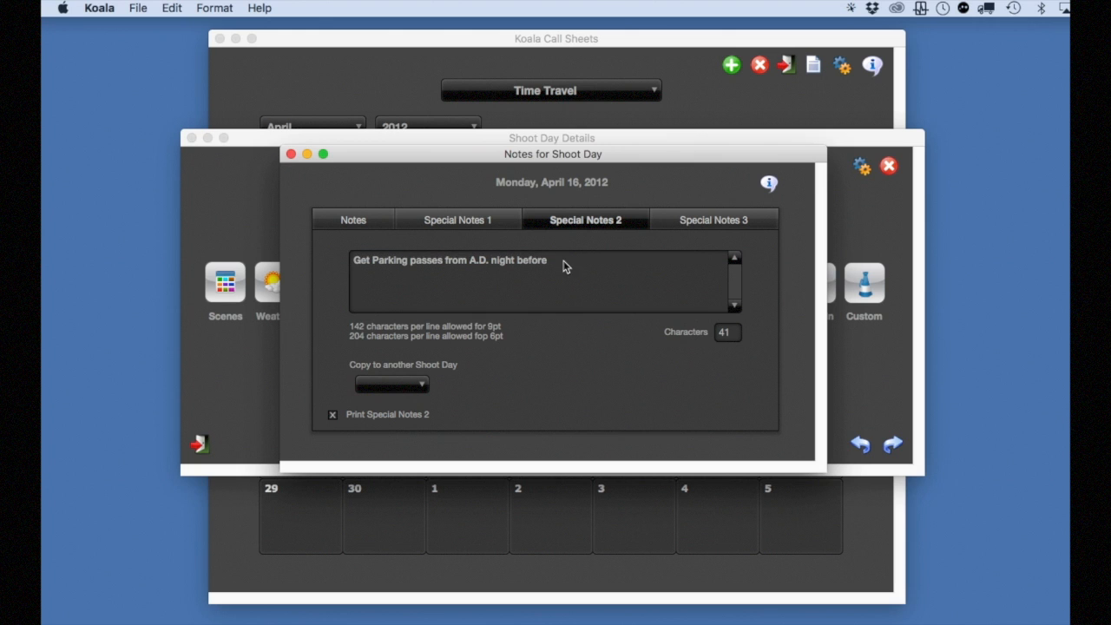
# Make the line "Get Parking passes from A.D. night before" in Special Notes 2 italic and underlined
pyautogui.moveTo(563, 261); pyautogui.dragTo(366, 243)
pyautogui.click(210, 8)
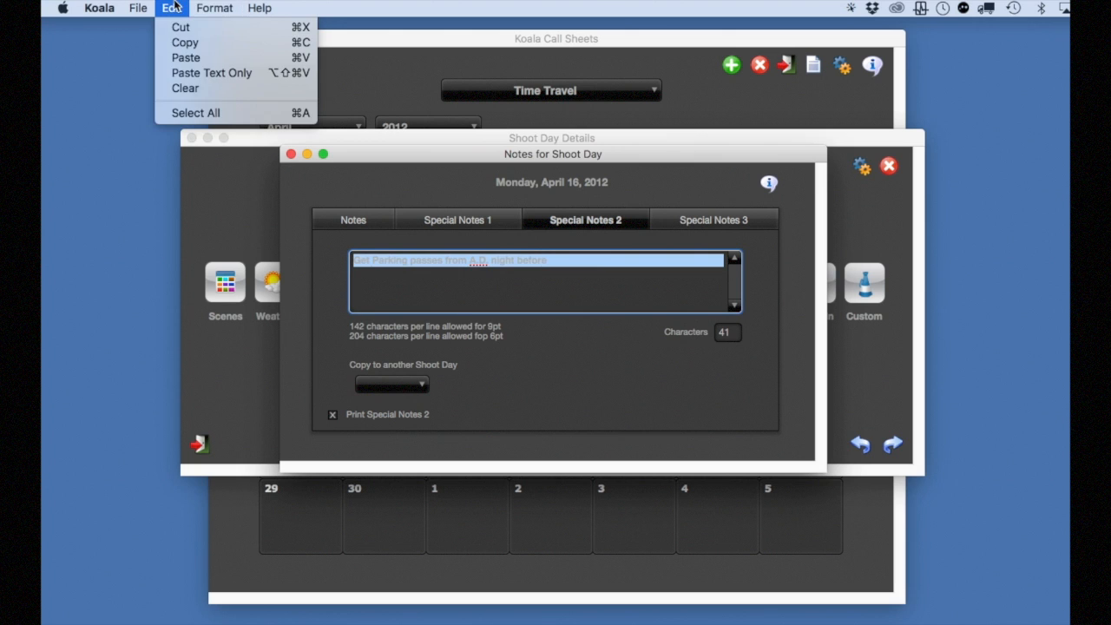
pyautogui.moveTo(231, 76)
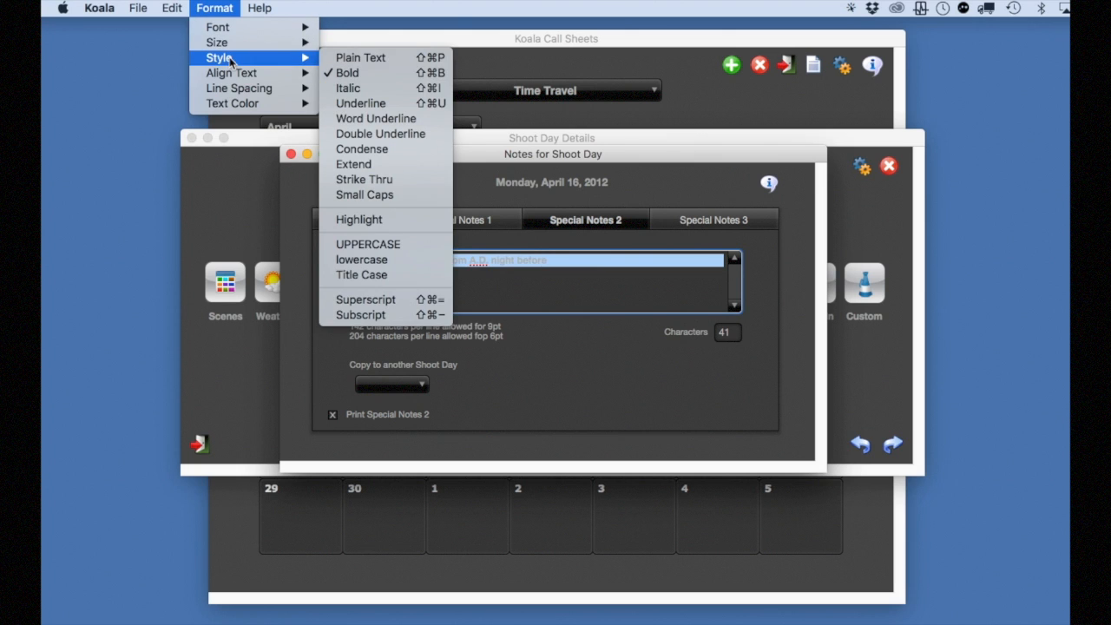
pyautogui.click(210, 6)
pyautogui.click(211, 6)
pyautogui.moveTo(234, 57)
pyautogui.click(360, 103)
# Center the parking passes line in Special Notes 2 and close the shoot day's notes
pyautogui.click(220, 7)
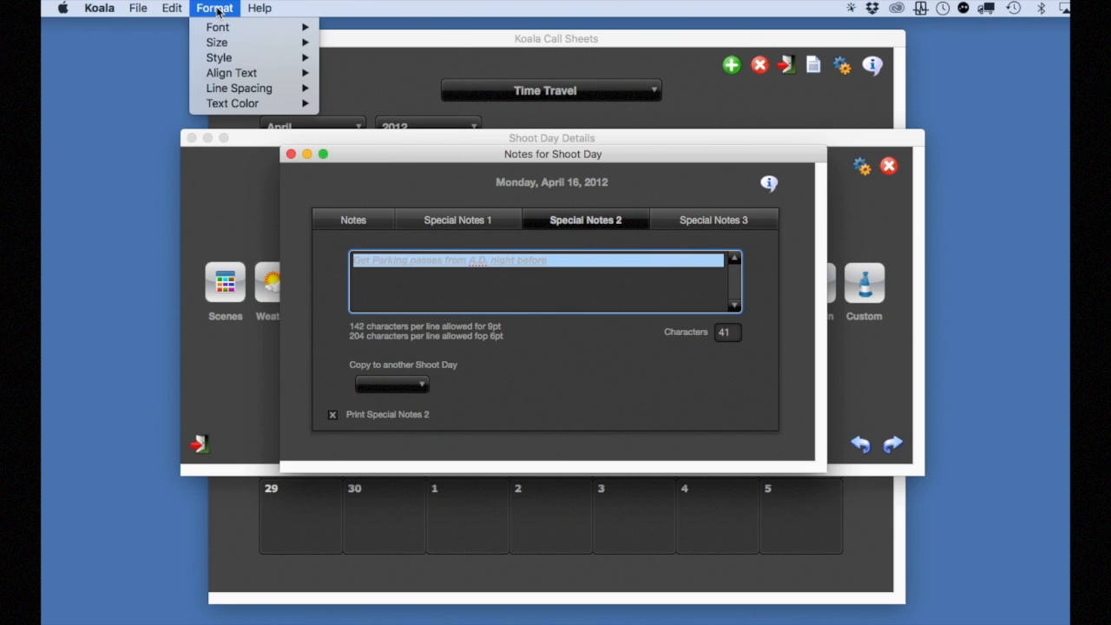
pyautogui.moveTo(217, 57)
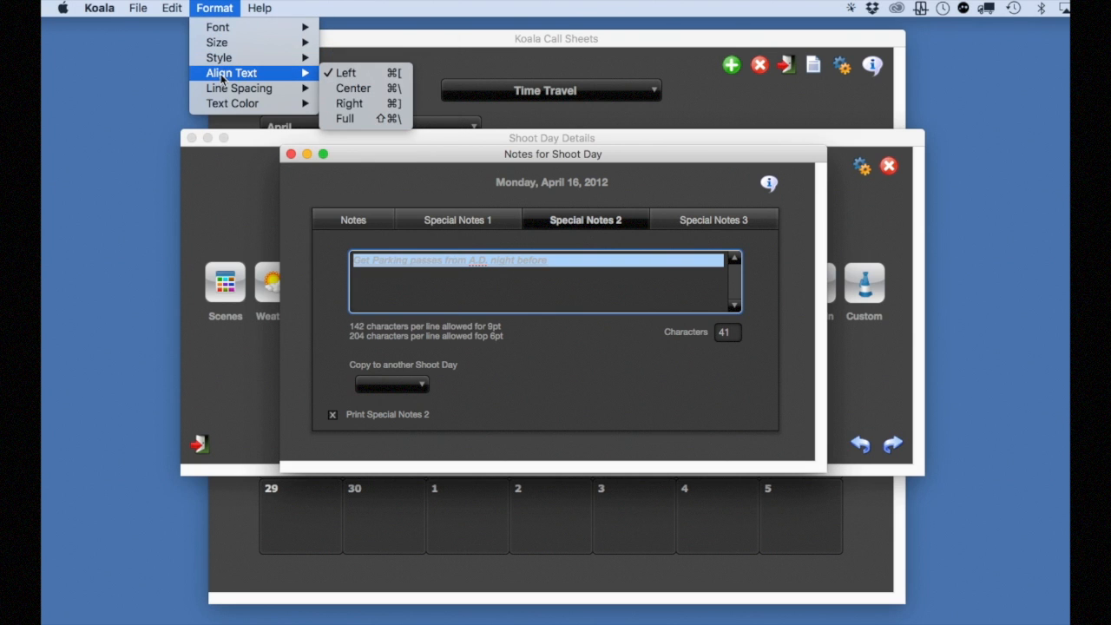
pyautogui.click(348, 88)
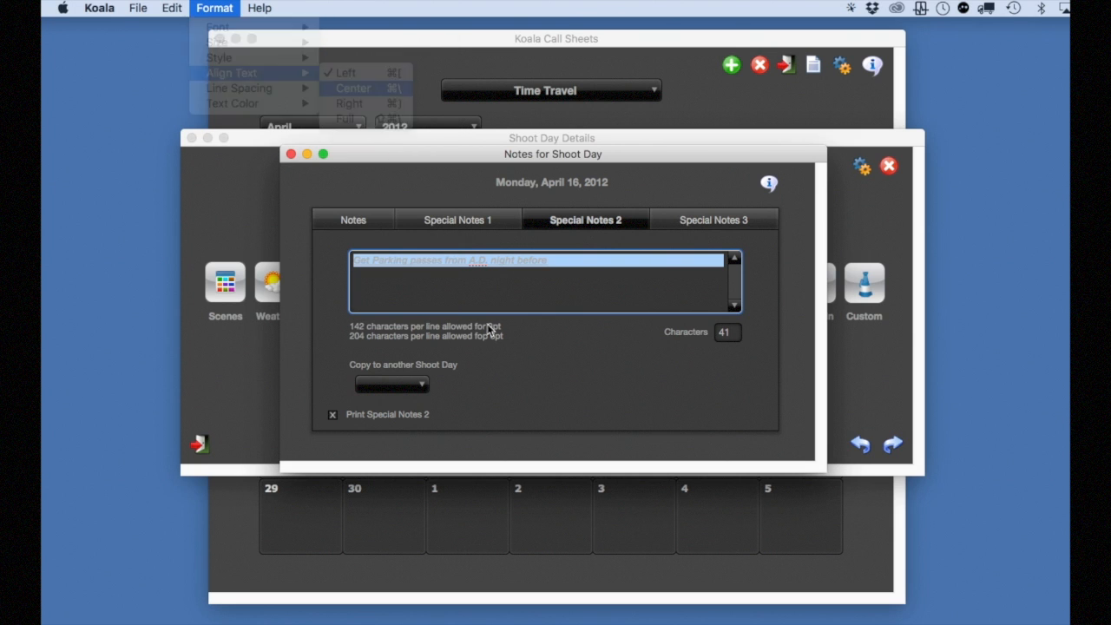
pyautogui.click(348, 197)
pyautogui.click(290, 154)
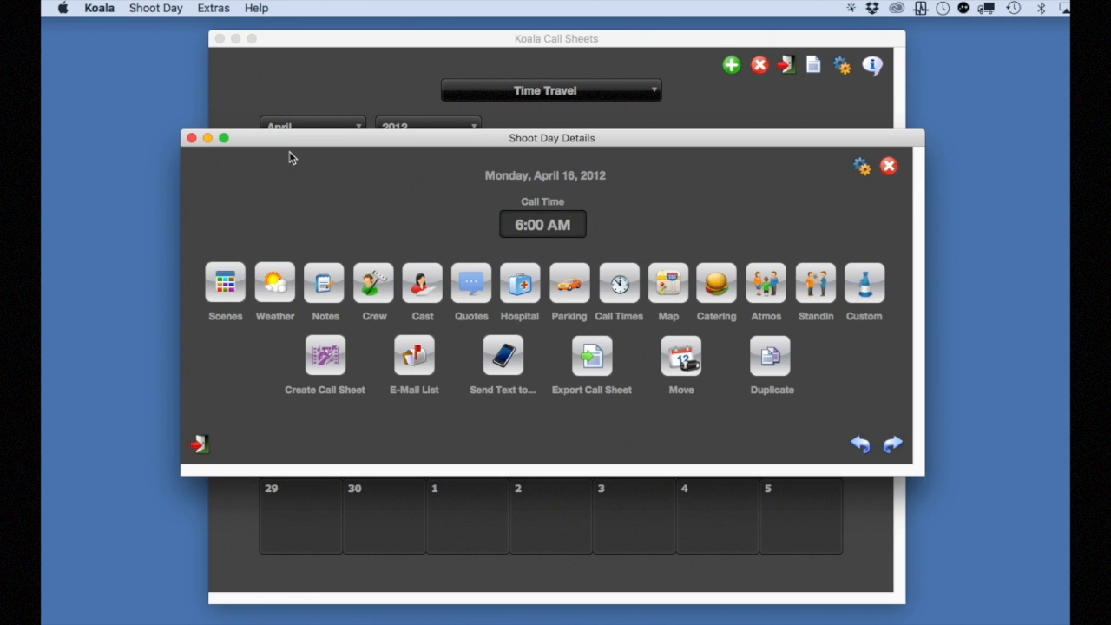
# In the call sheet preferences, set the first three blocks to Special Notes 1, Scenes and Cast
pyautogui.click(862, 166)
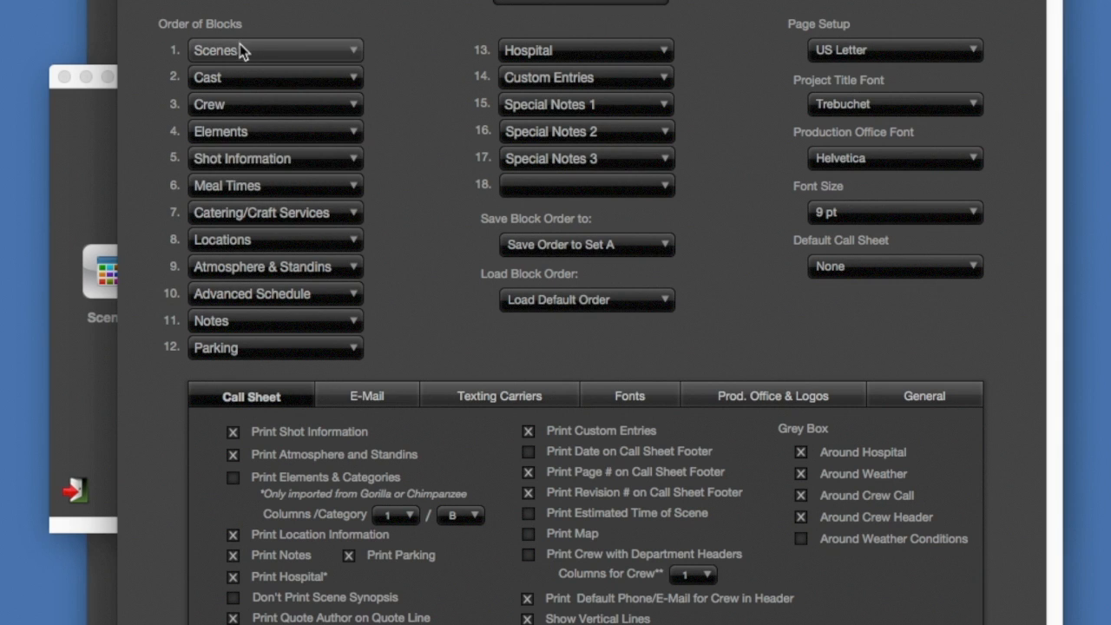
pyautogui.click(240, 50)
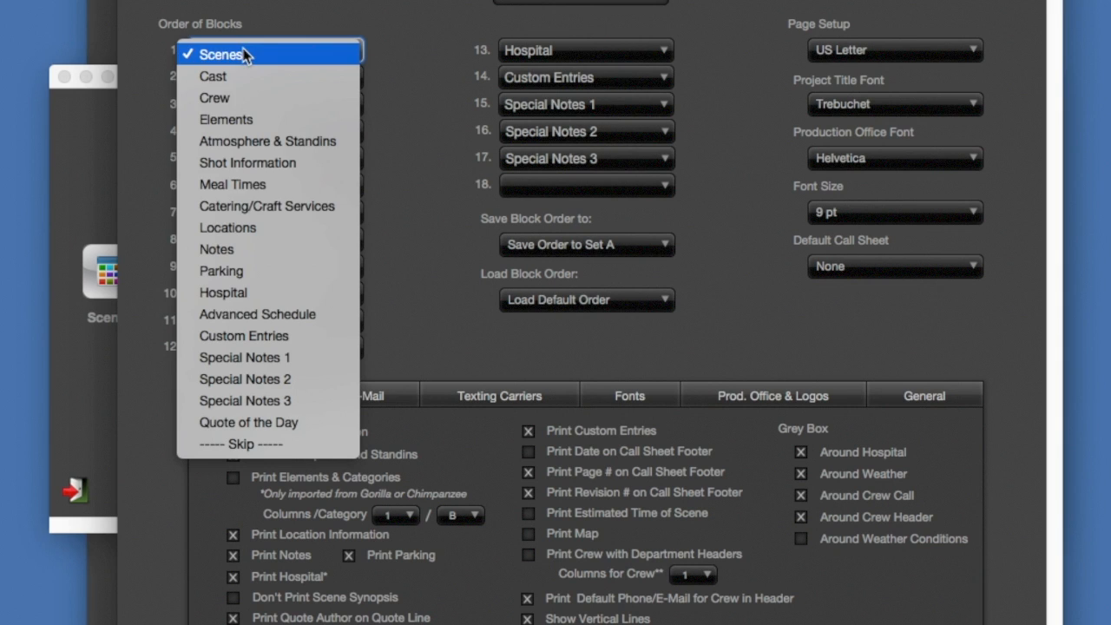
pyautogui.click(315, 361)
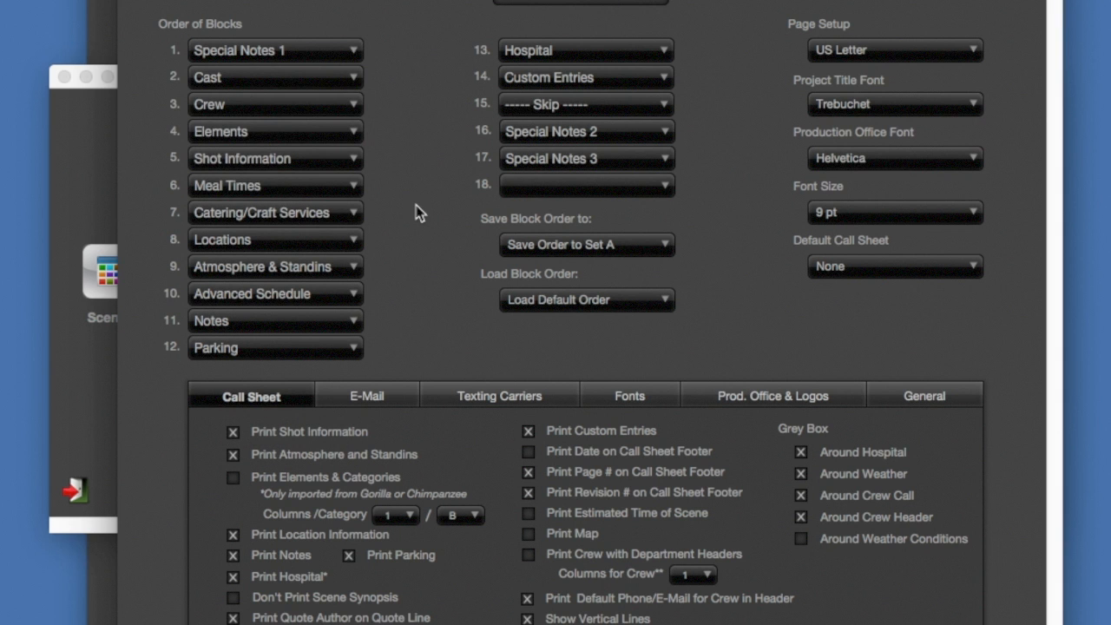
pyautogui.click(258, 80)
pyautogui.click(252, 59)
pyautogui.click(250, 104)
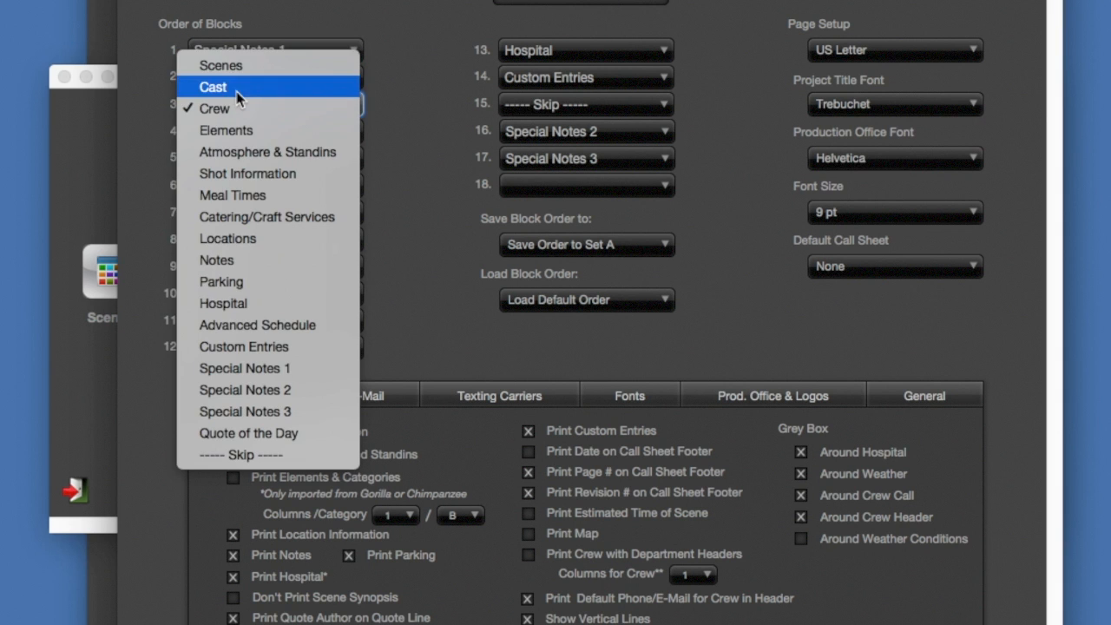
pyautogui.click(237, 91)
# Set block 4 of the call sheet order to Special Notes 2 and block 5 to Crew
pyautogui.click(244, 136)
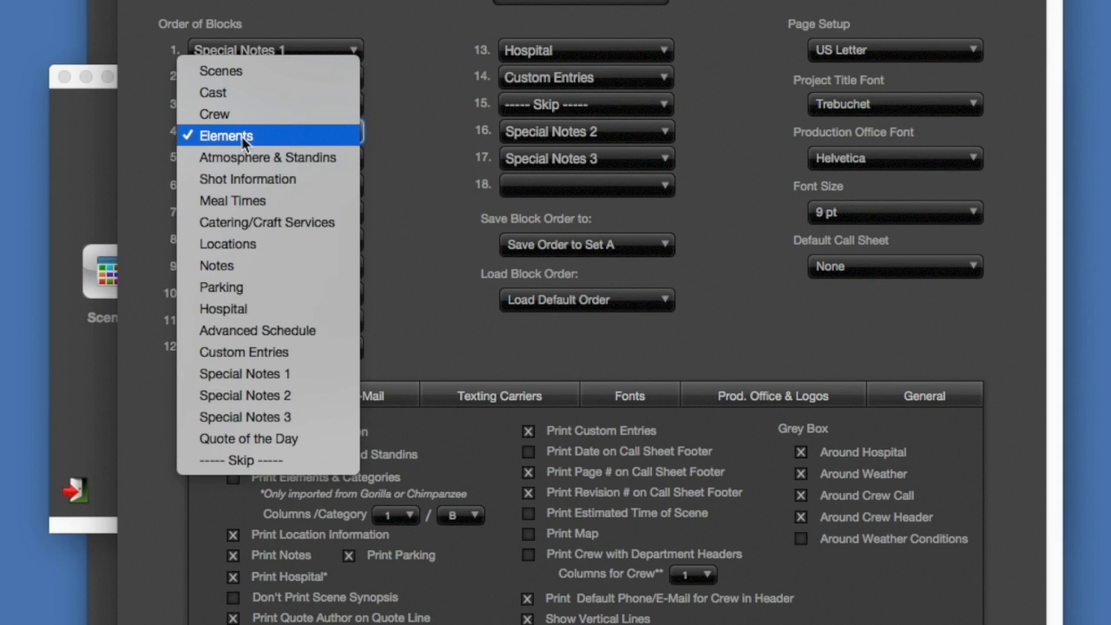
pyautogui.click(312, 398)
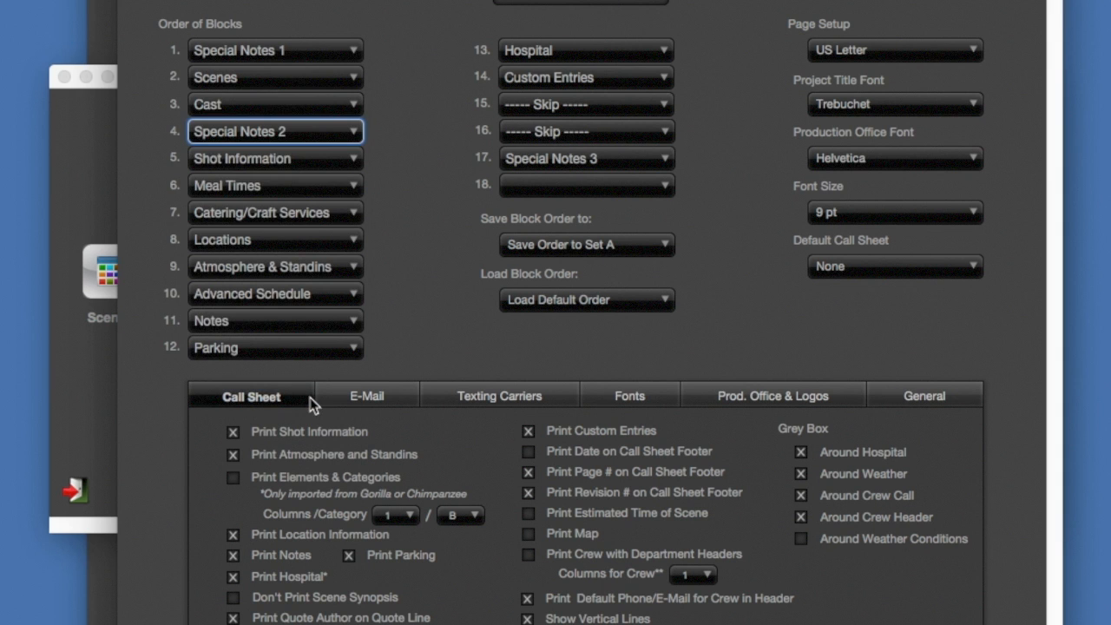
pyautogui.click(267, 161)
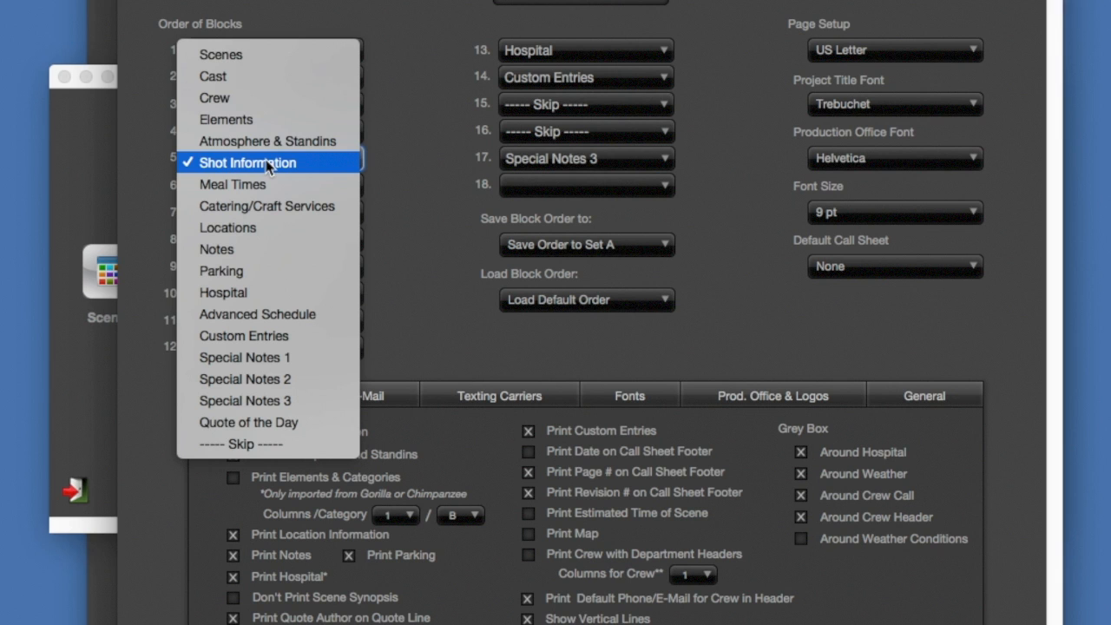
pyautogui.click(249, 99)
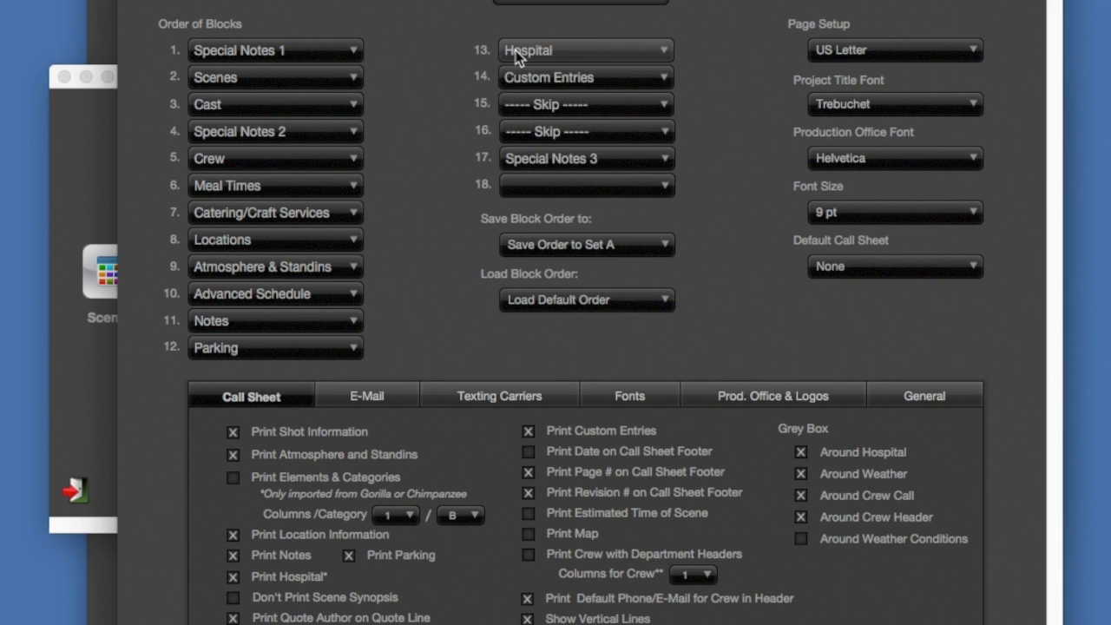
# Assign Shot Information to block 13 of the call sheet order and close the preferences
pyautogui.click(536, 54)
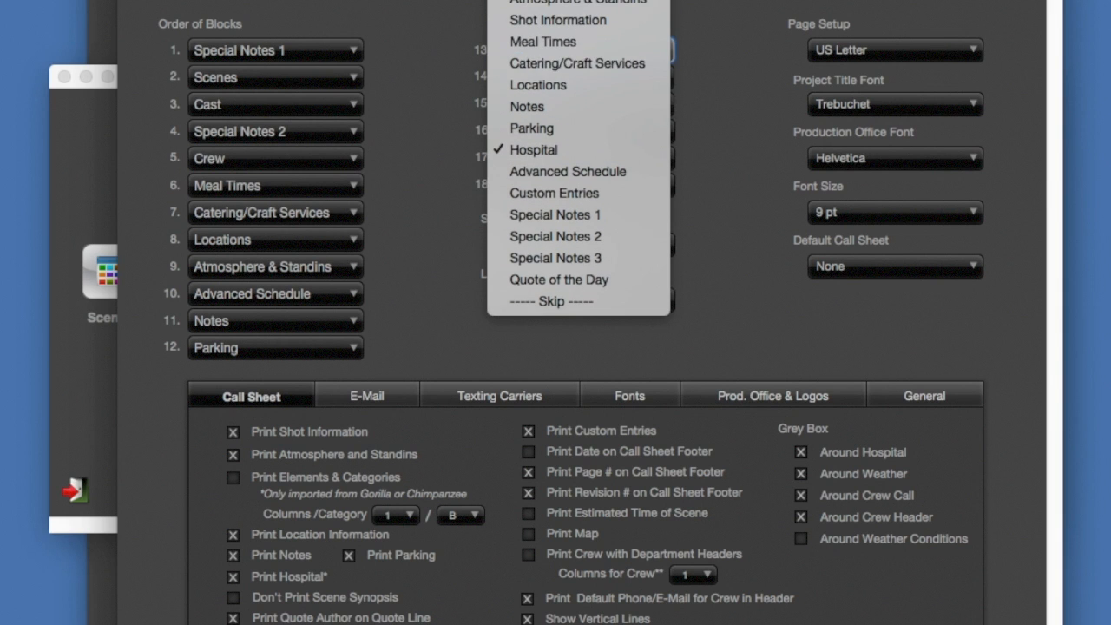
pyautogui.click(562, 24)
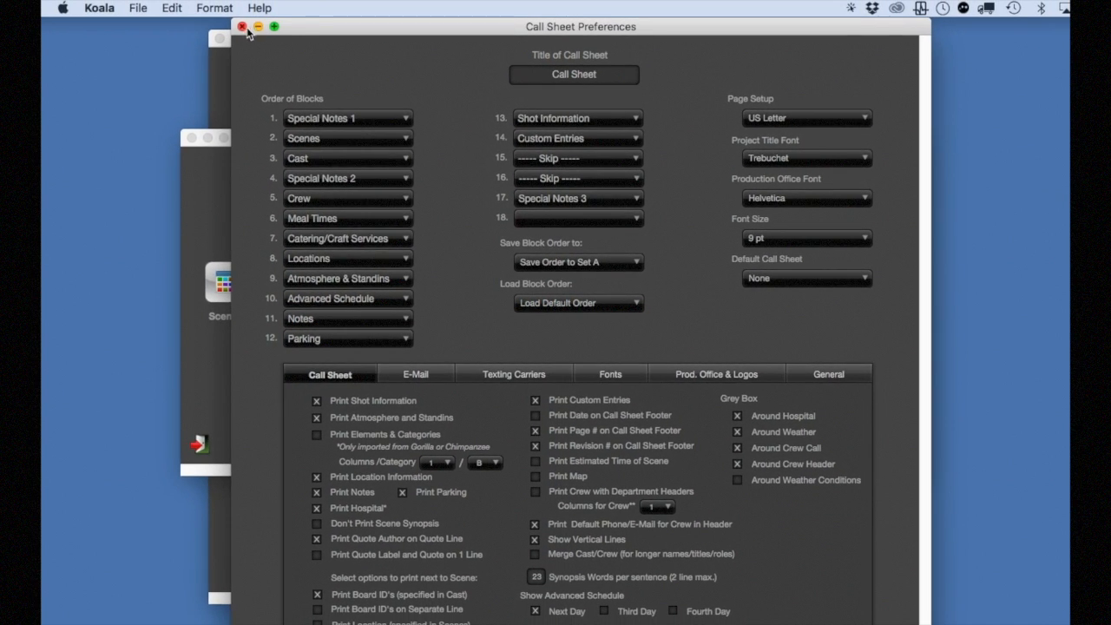
pyautogui.click(243, 27)
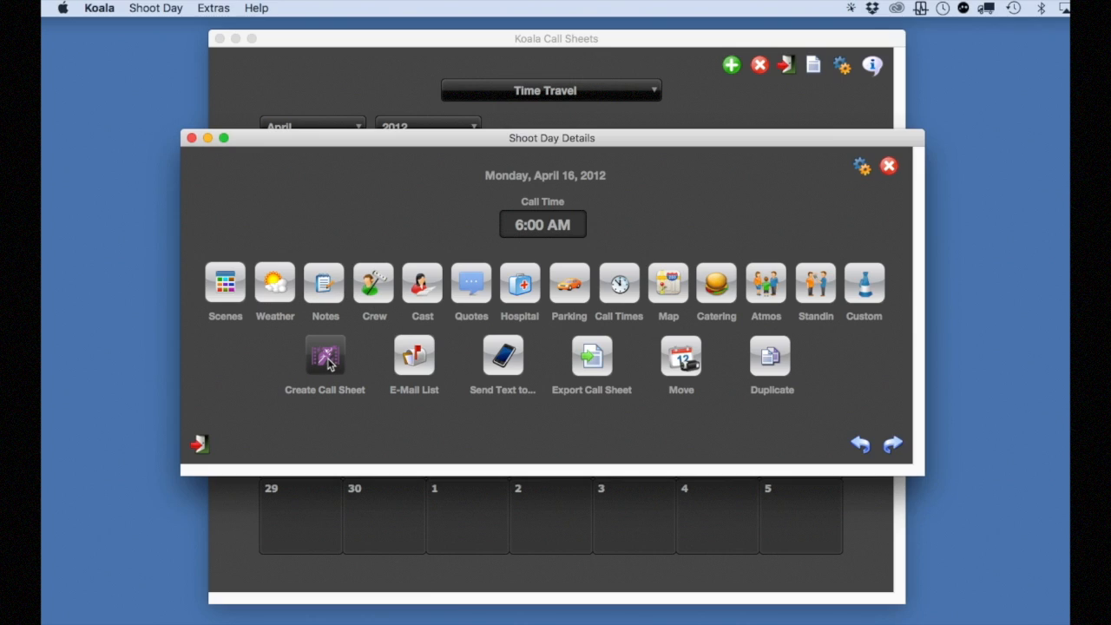
# Generate the call sheet for View/Print/Save PDF with template Call Sheet #1, review the preview and close it
pyautogui.click(327, 363)
pyautogui.moveTo(649, 82); pyautogui.dragTo(432, 33)
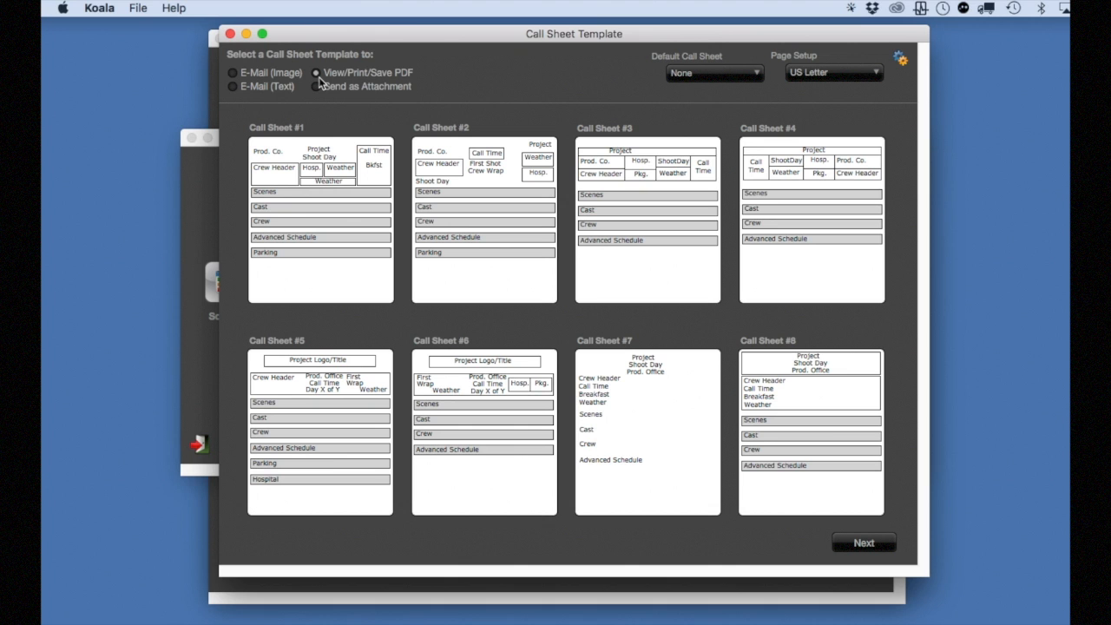
pyautogui.click(325, 179)
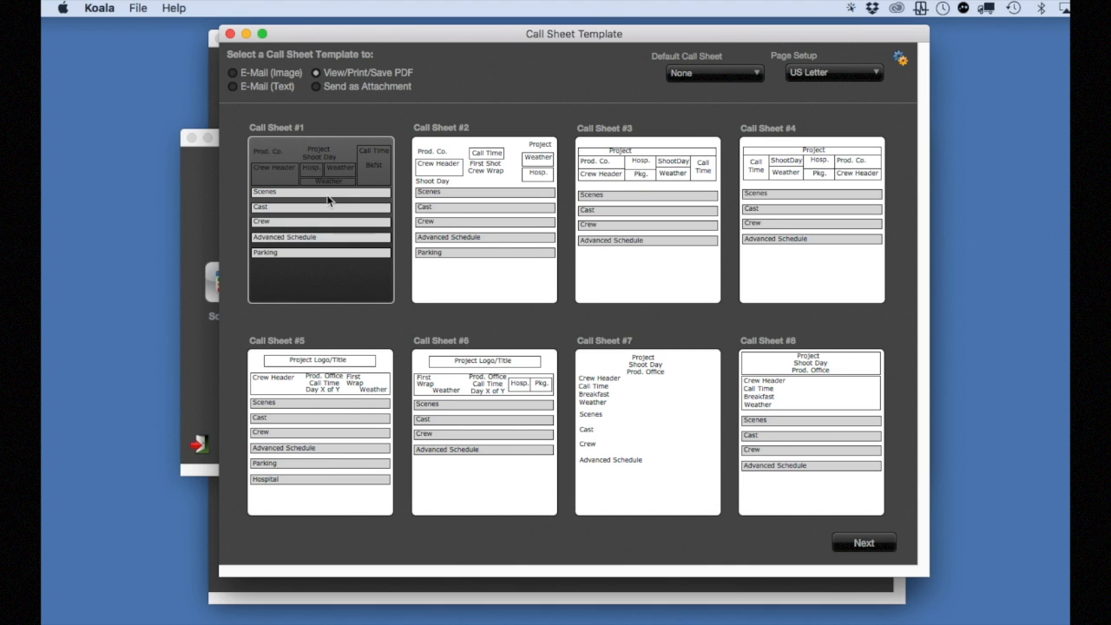
pyautogui.click(328, 203)
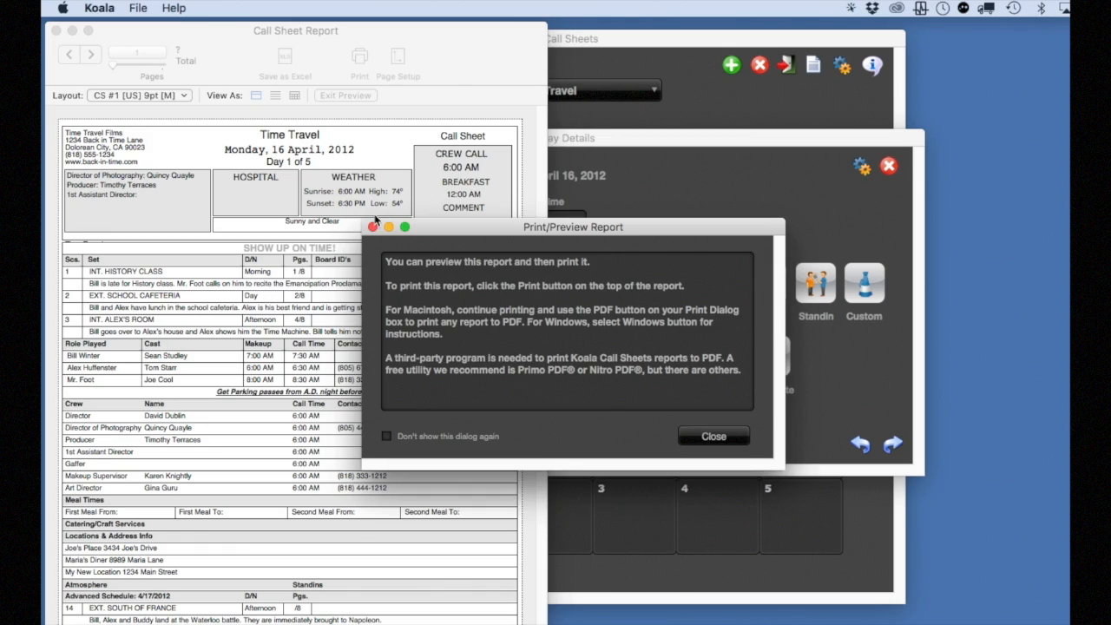
pyautogui.click(372, 226)
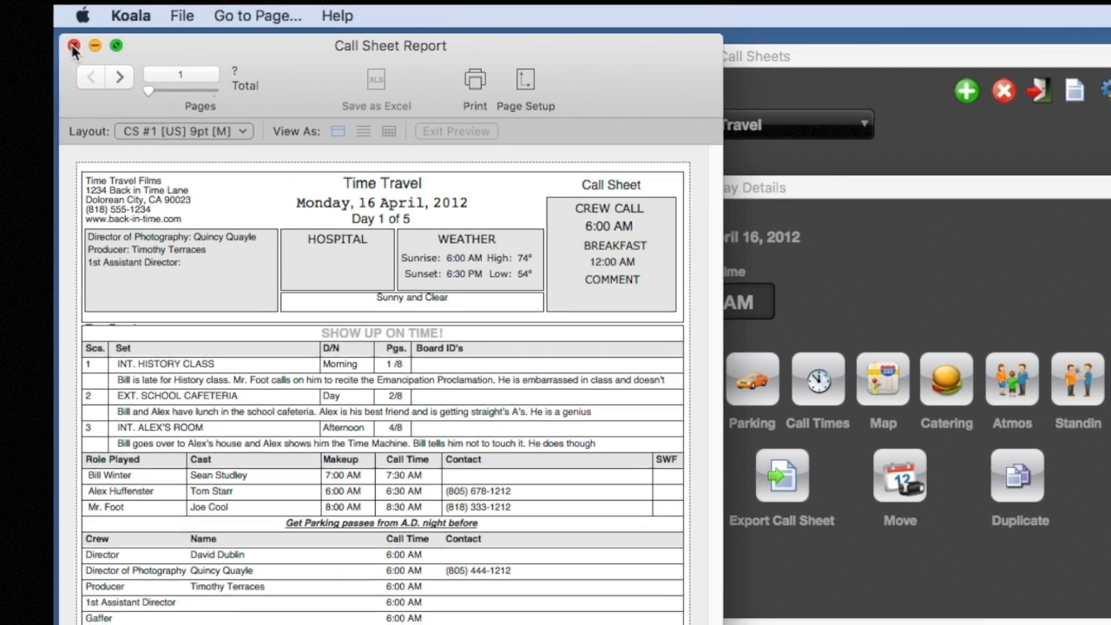
pyautogui.click(69, 42)
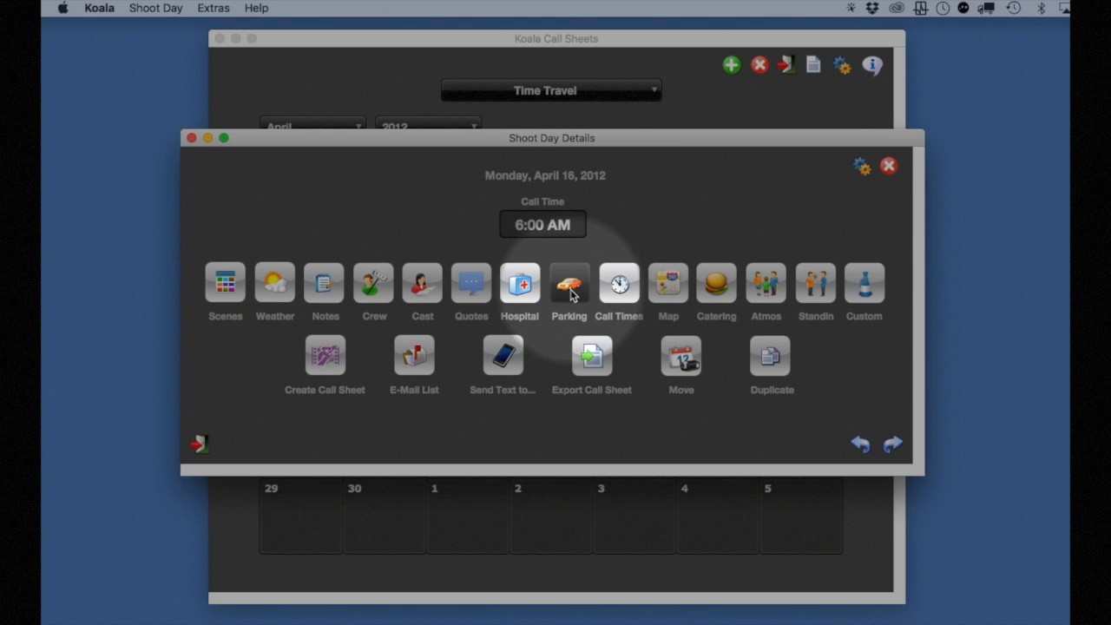
# Add a new hospital entry to the shoot day with its placeholder name and blank details, and close the hospital window
pyautogui.click(519, 283)
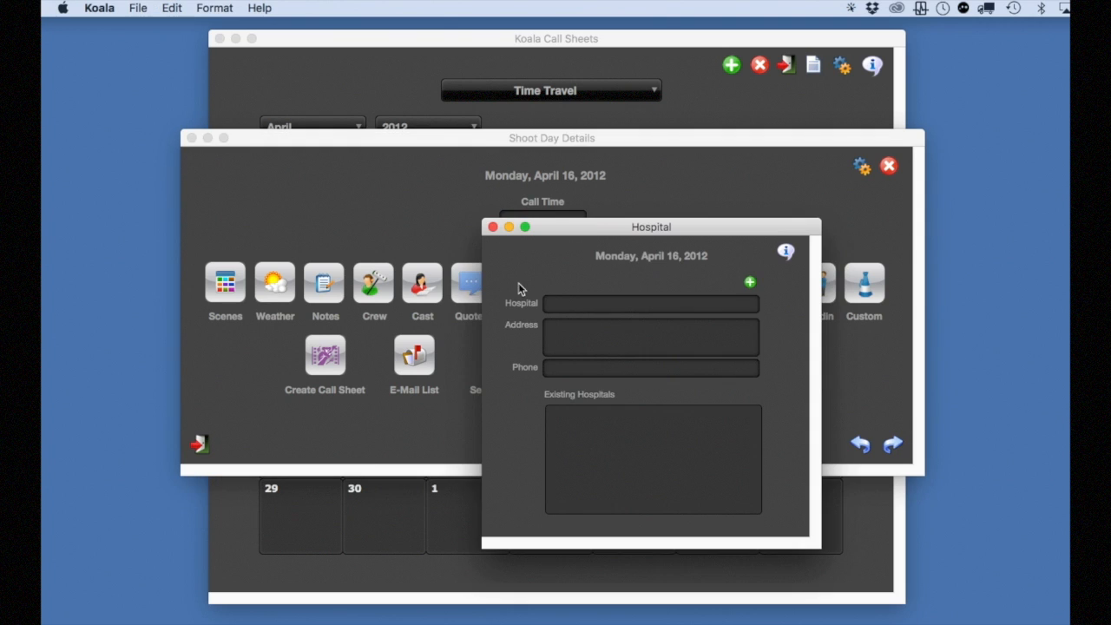
pyautogui.moveTo(554, 206); pyautogui.dragTo(501, 172)
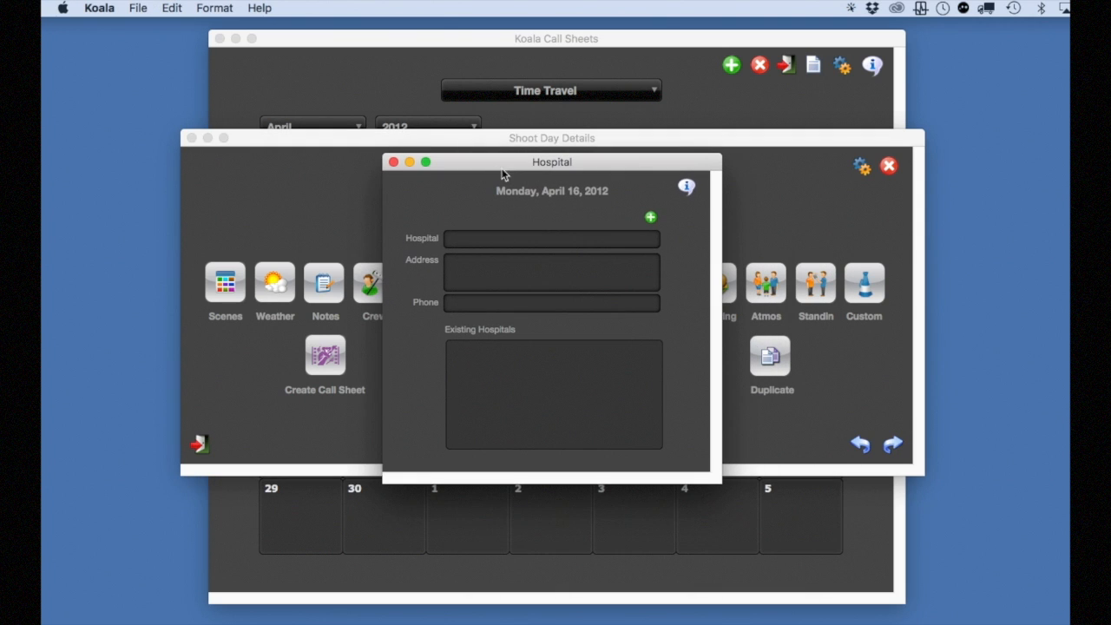
pyautogui.click(650, 218)
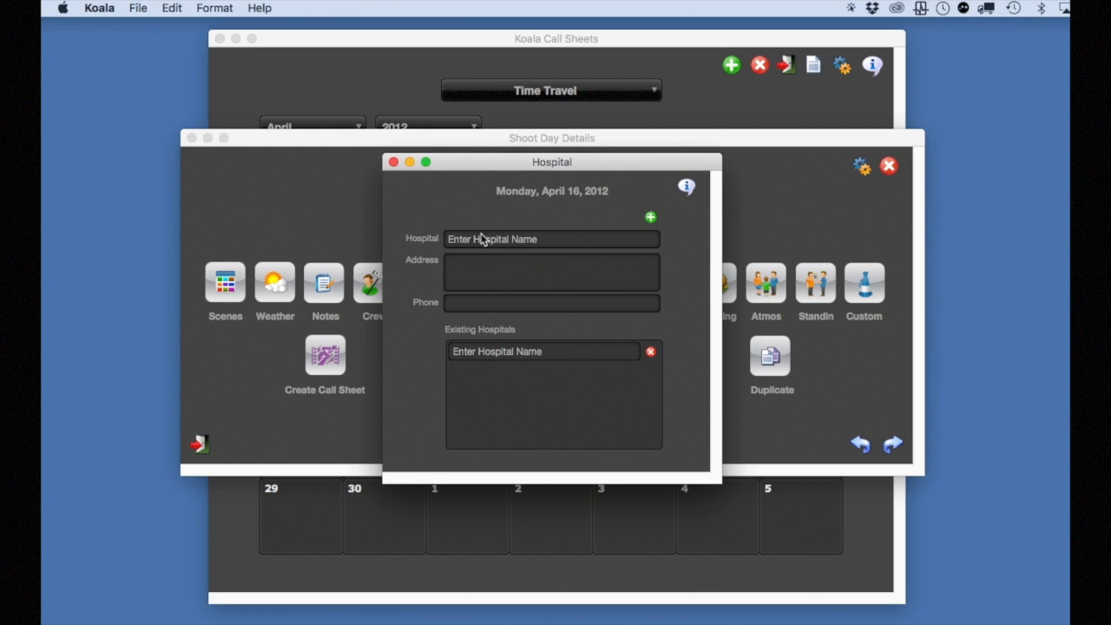
pyautogui.click(486, 262)
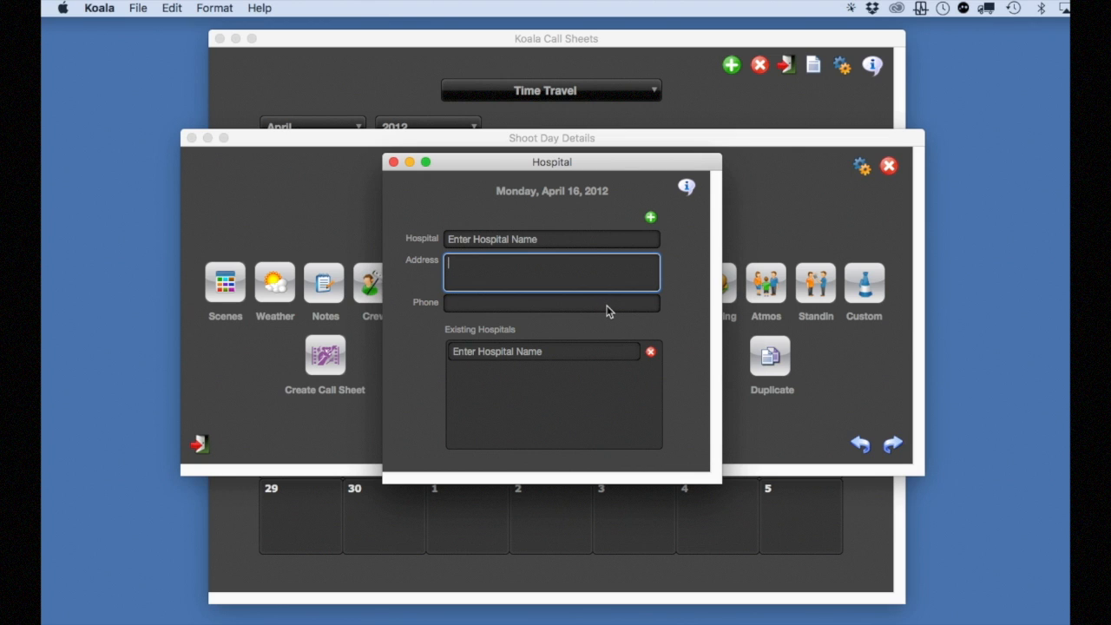
pyautogui.click(393, 162)
# Examine the order of blocks in the call sheet preferences, keep Parking as block 12, and close them
pyautogui.click(859, 168)
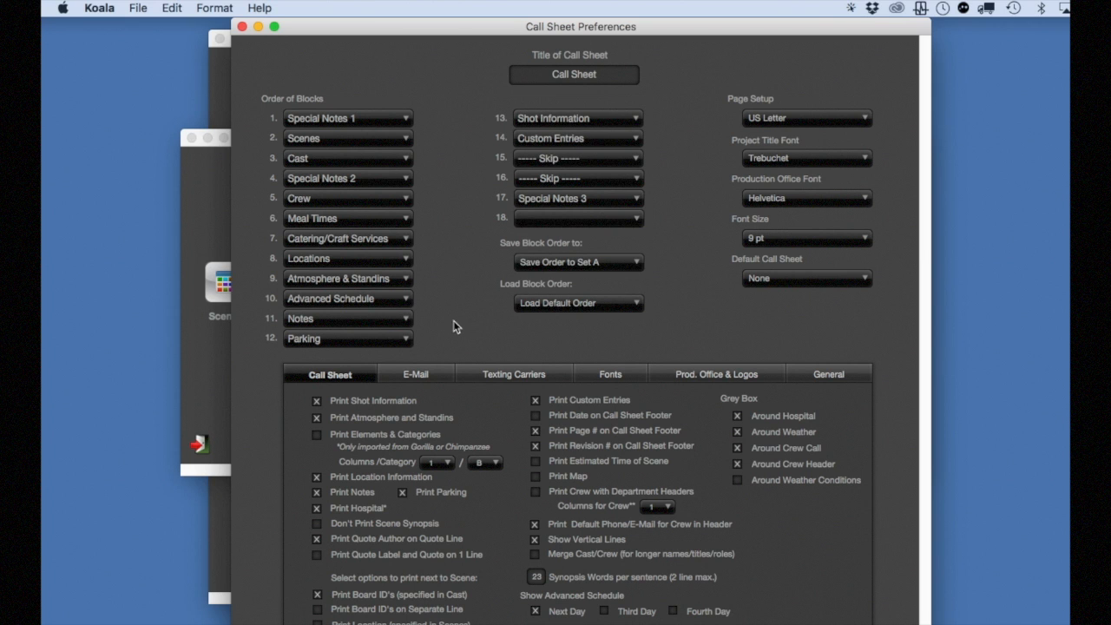
pyautogui.click(375, 339)
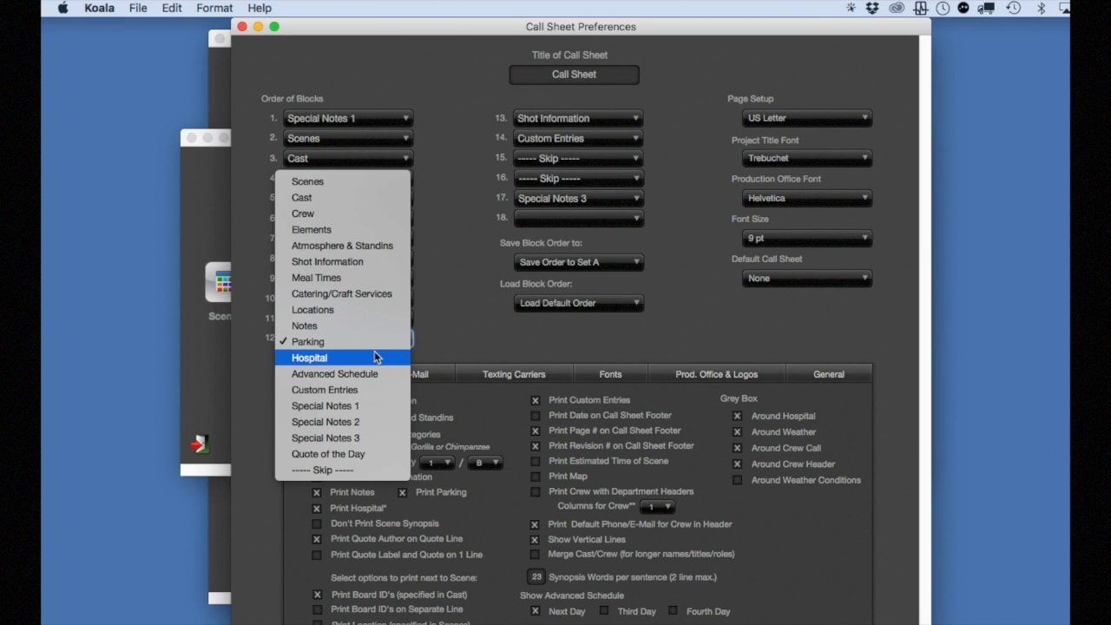
pyautogui.click(374, 343)
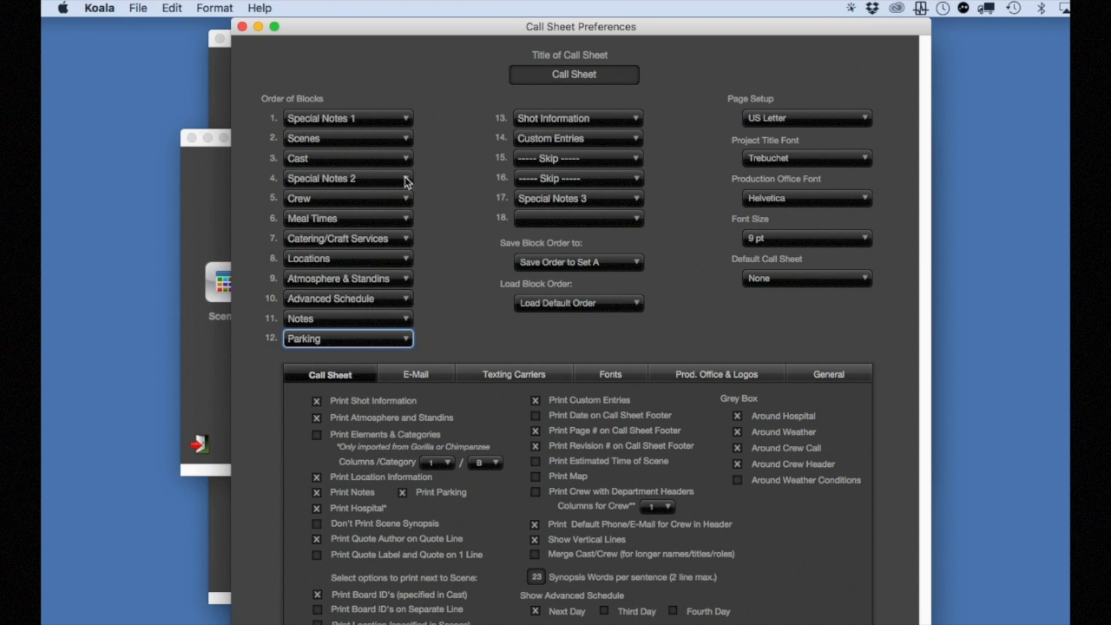
pyautogui.click(242, 27)
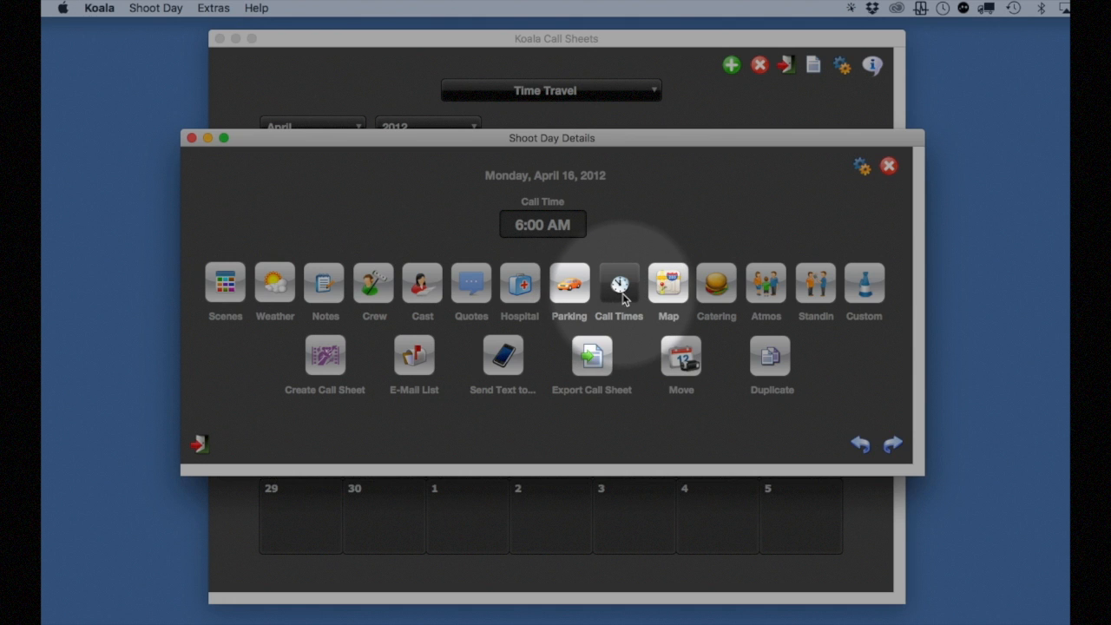
# In the shoot day's call times, set the breakfast time to 6:15 AM and the first shot to 8:00 AM
pyautogui.click(621, 288)
pyautogui.moveTo(632, 267); pyautogui.dragTo(492, 167)
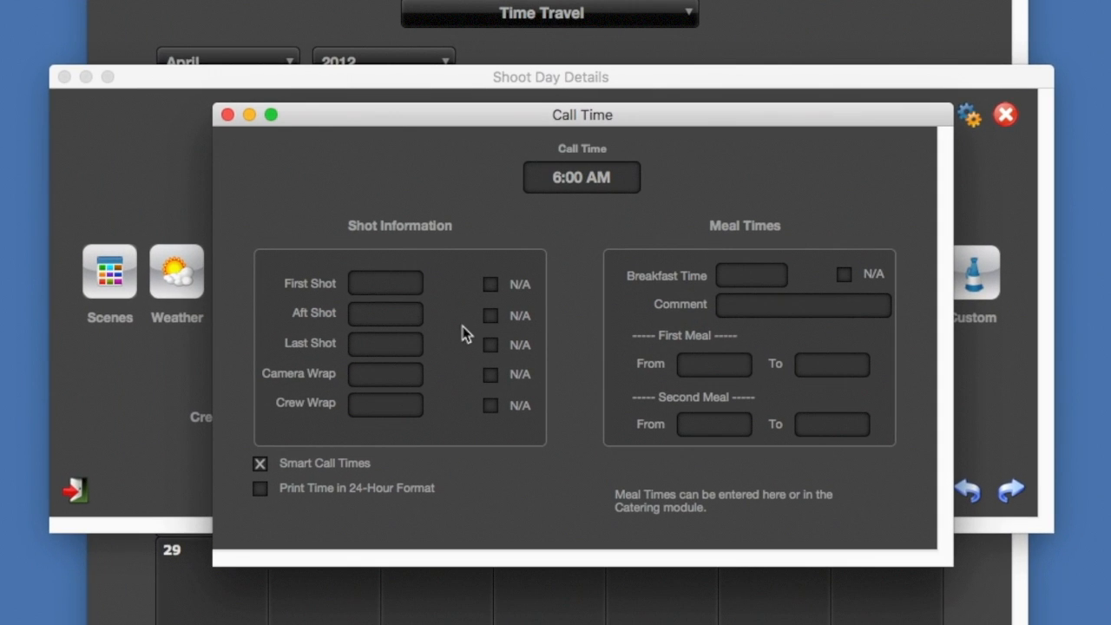
pyautogui.click(723, 274)
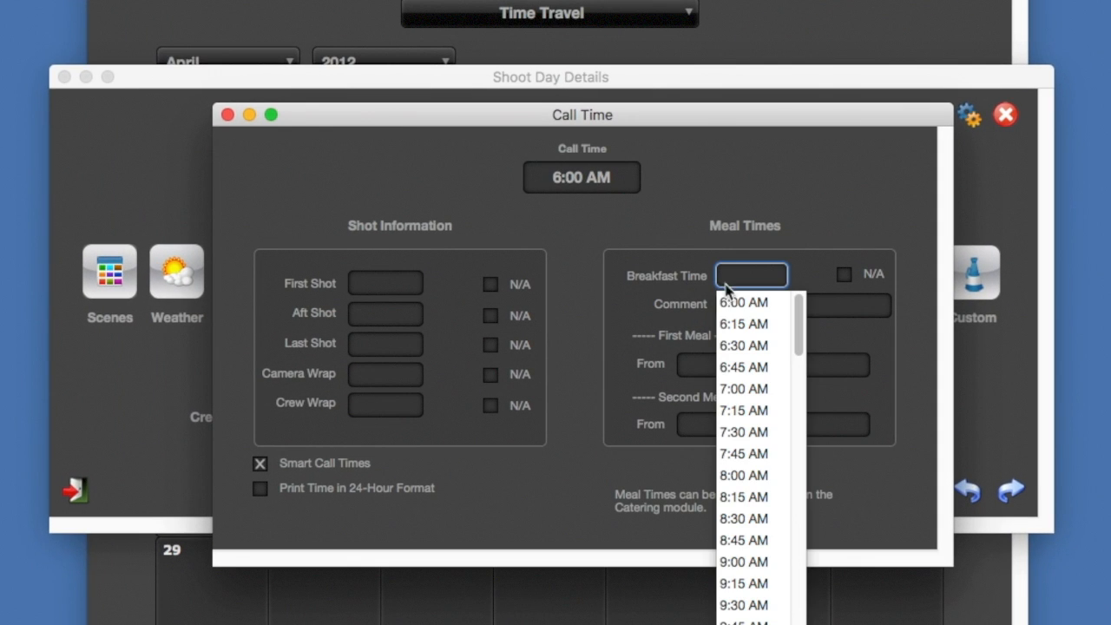
pyautogui.click(746, 325)
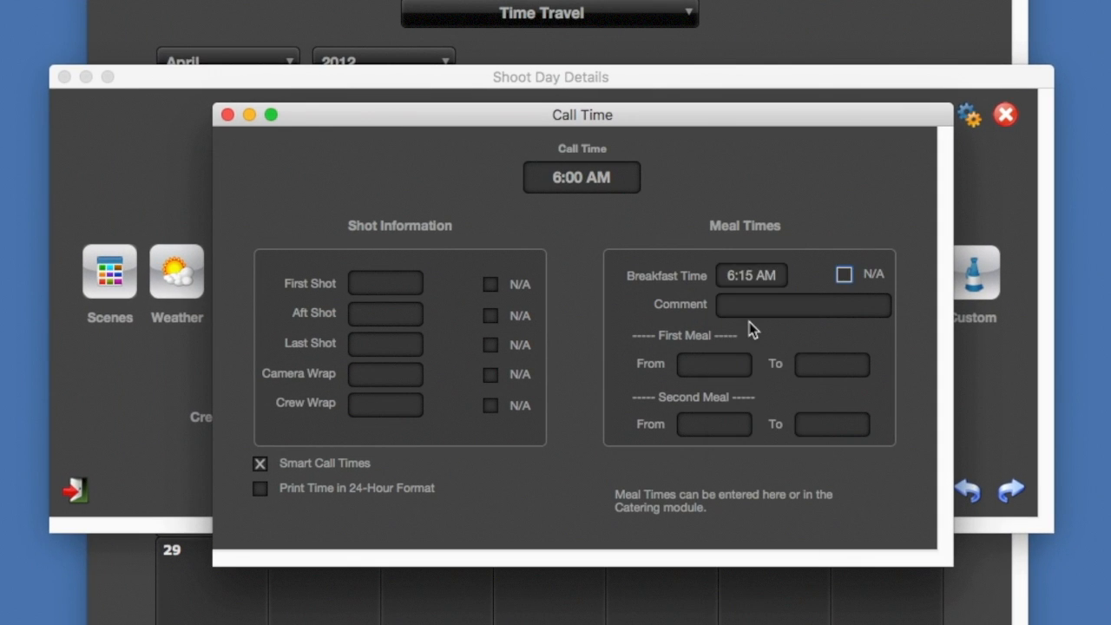
pyautogui.click(398, 293)
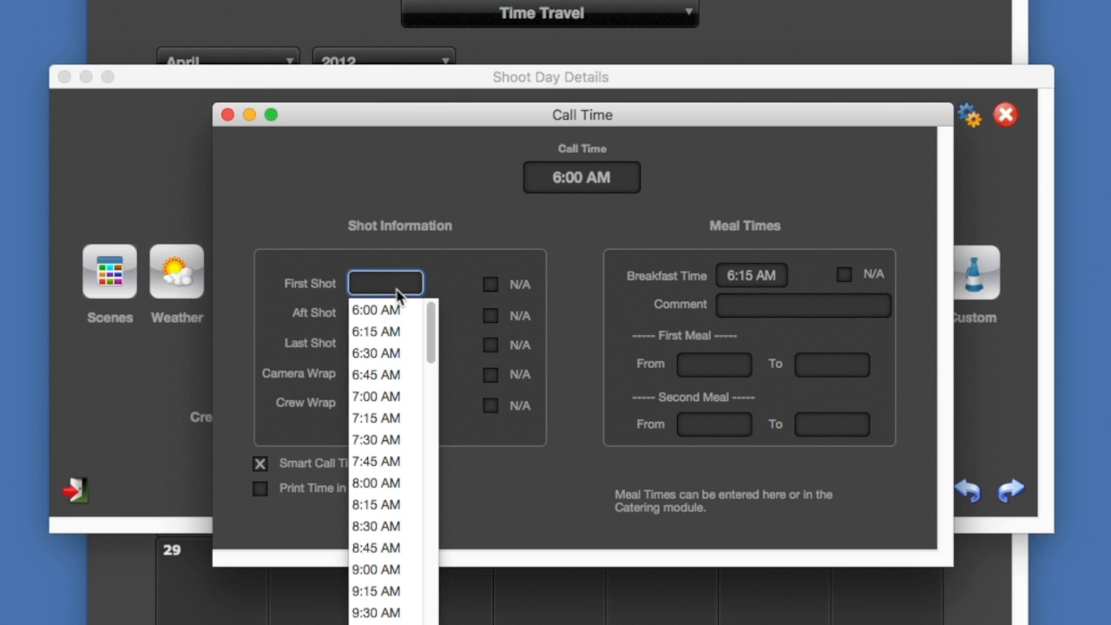
pyautogui.click(397, 484)
pyautogui.click(553, 472)
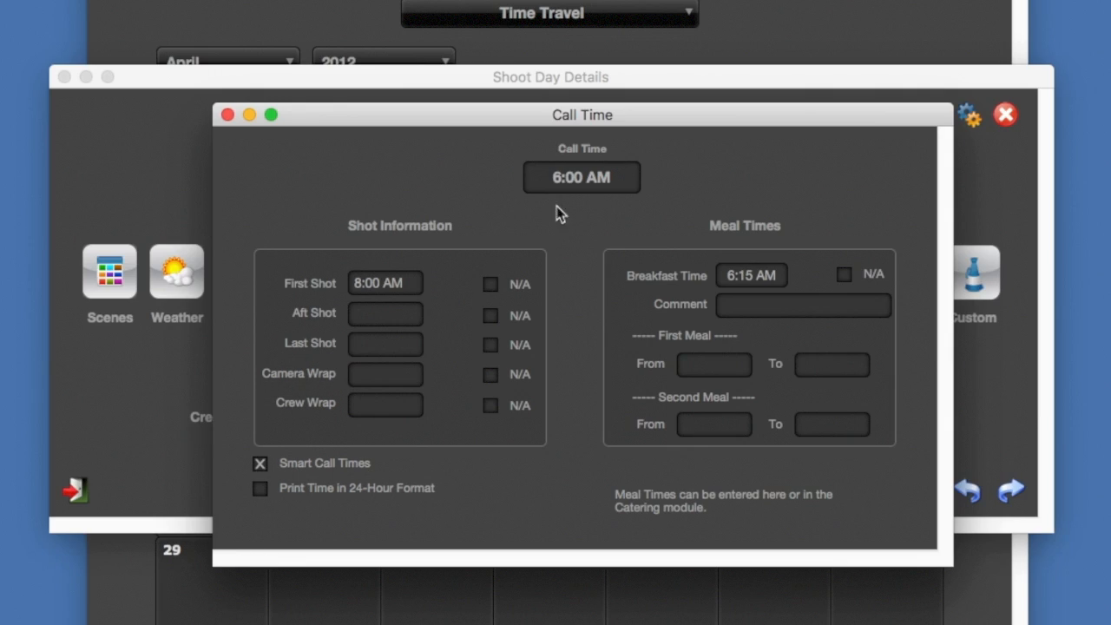
# Set the shoot day's call time to 7:00 AM and close the call time window
pyautogui.click(570, 178)
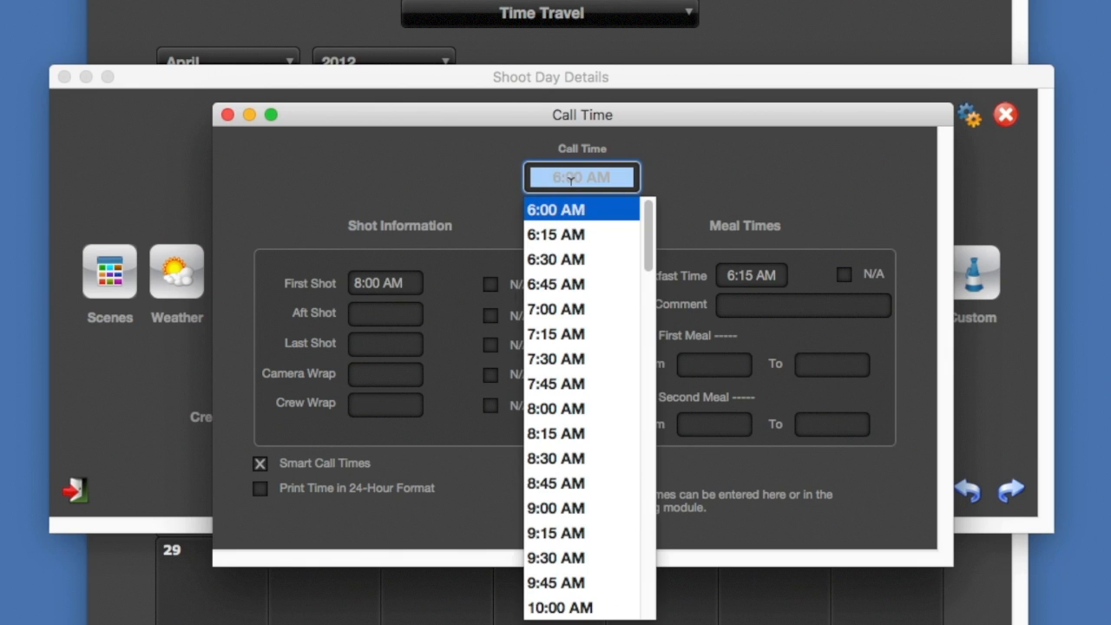
pyautogui.click(556, 309)
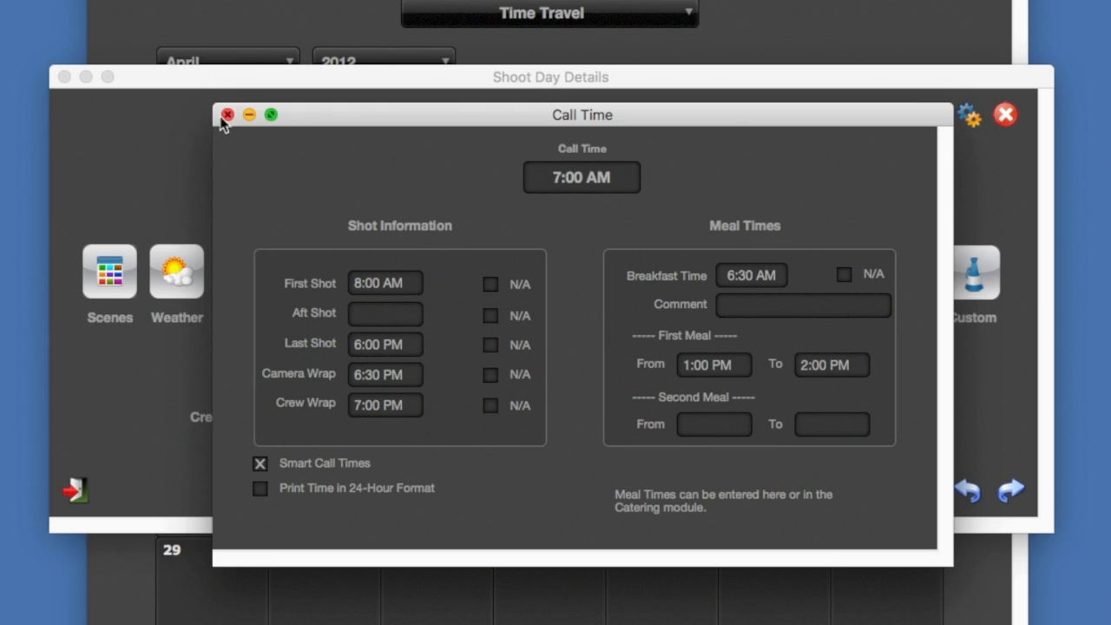
pyautogui.click(228, 114)
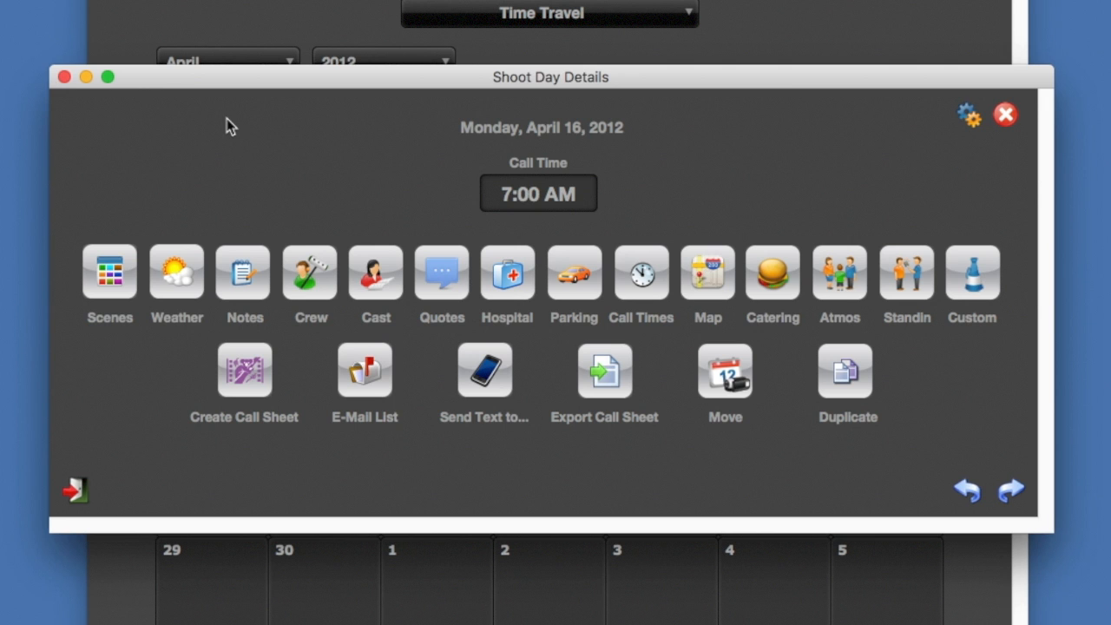
# In the call sheet preferences, set block 13 in the order of blocks to Skip
pyautogui.click(968, 113)
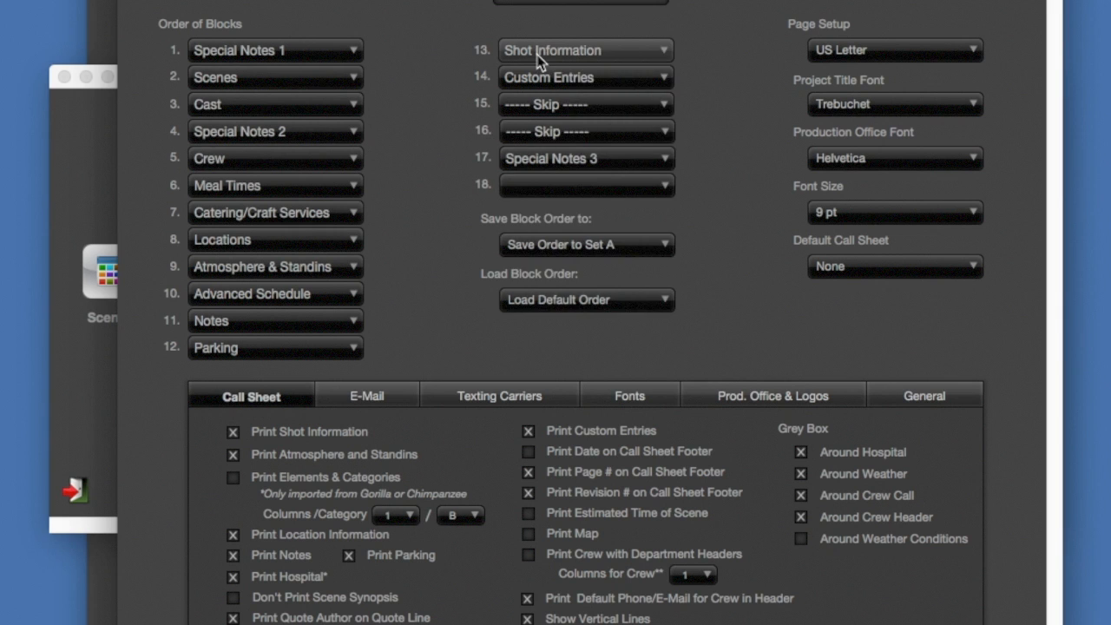
pyautogui.click(545, 54)
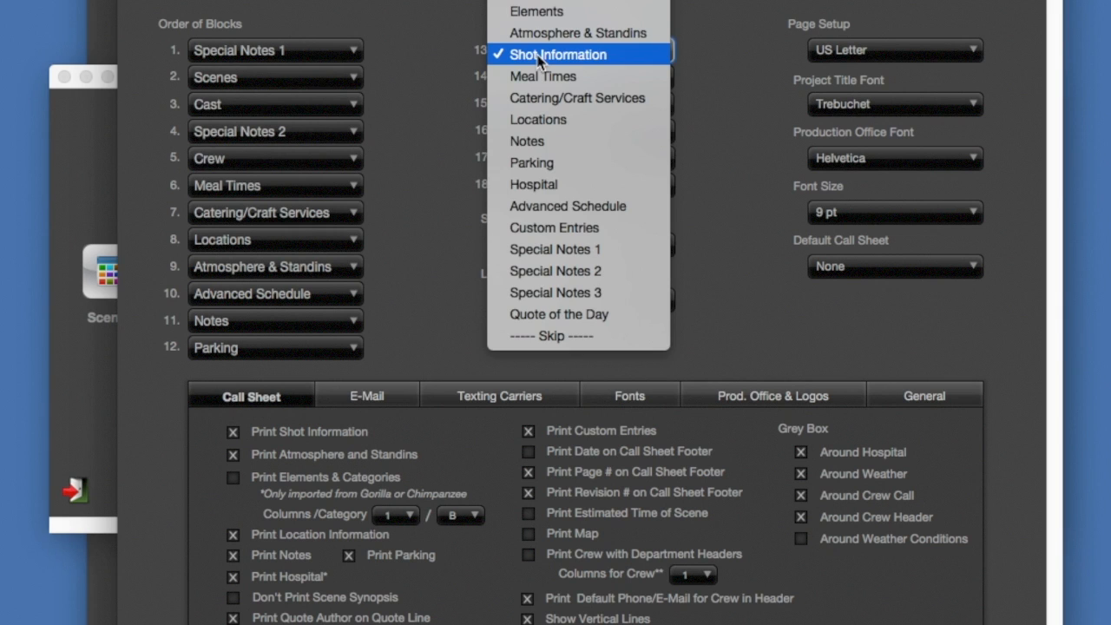
pyautogui.click(426, 56)
pyautogui.click(538, 53)
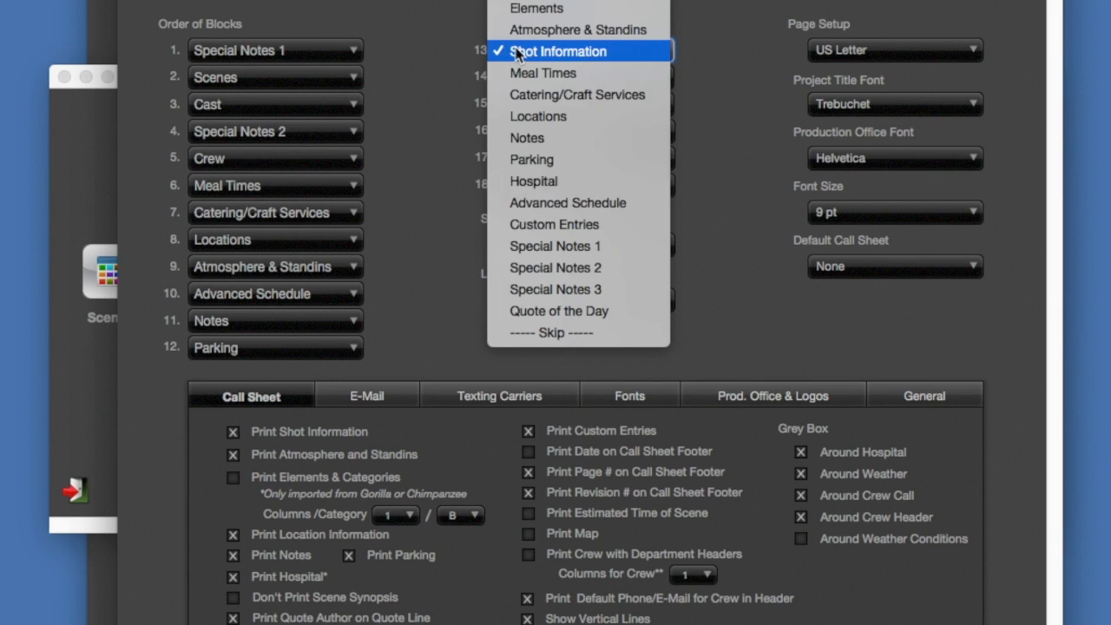
pyautogui.click(596, 334)
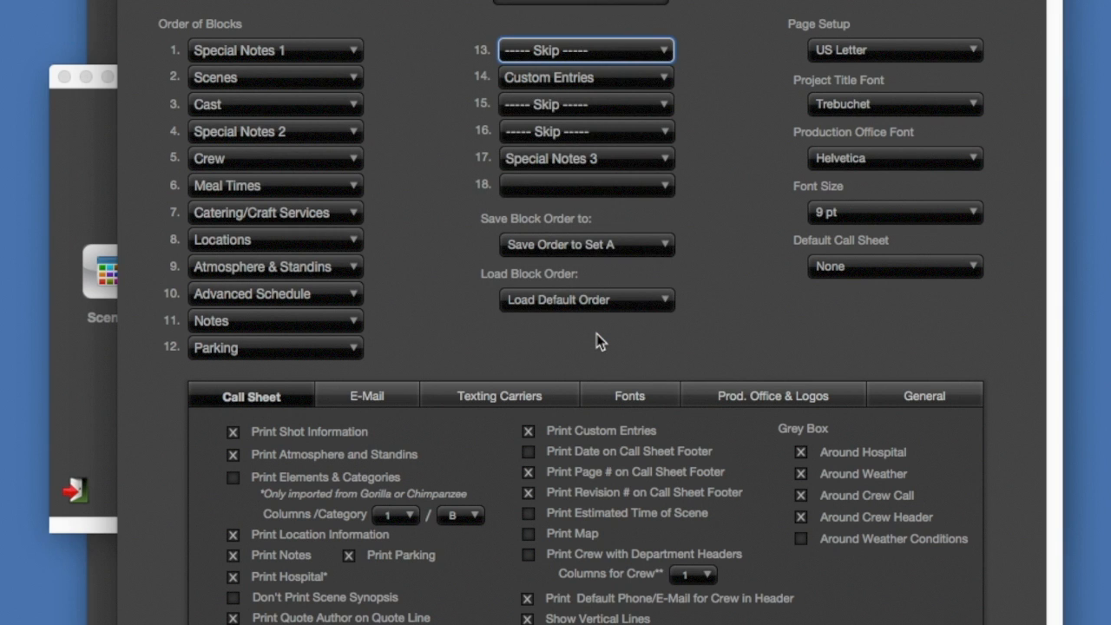
pyautogui.click(474, 315)
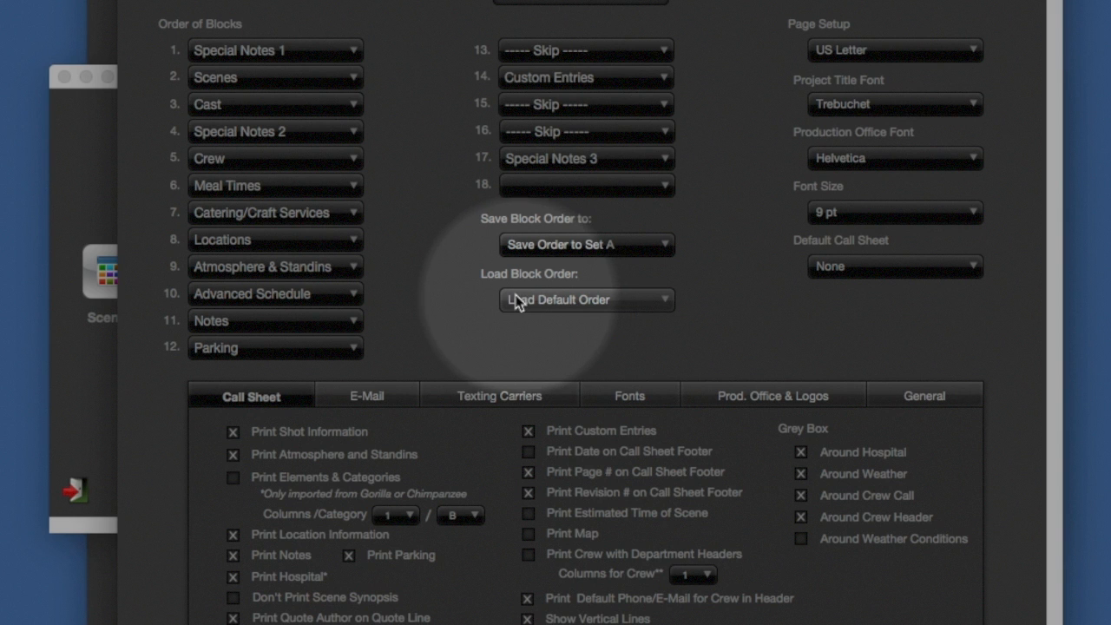
# Load the default block order for the call sheet and close the preferences
pyautogui.click(561, 299)
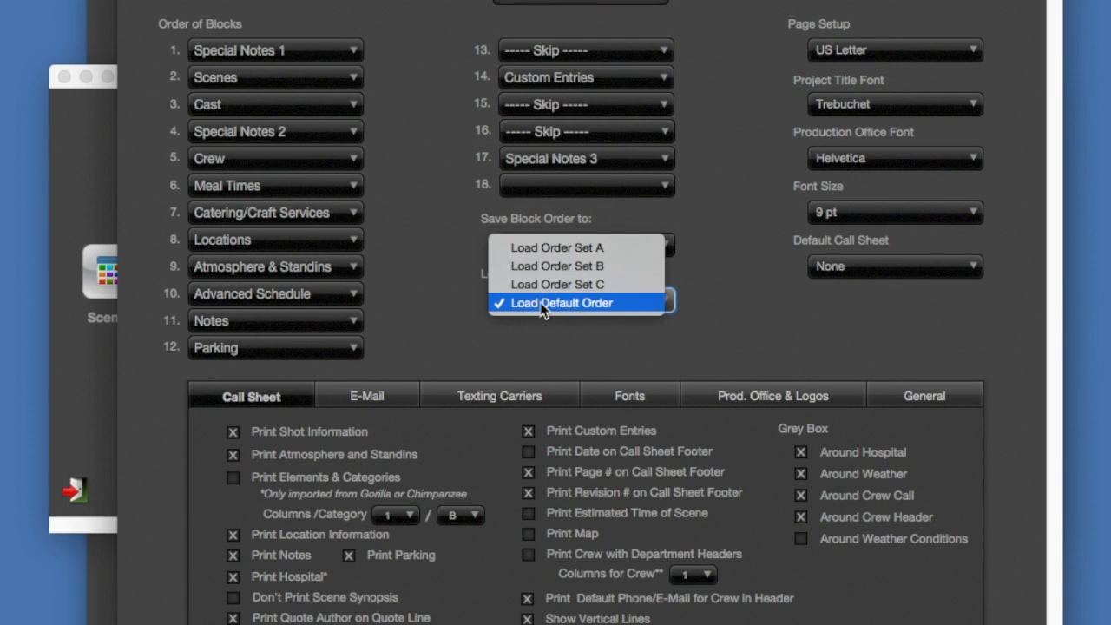
pyautogui.click(542, 303)
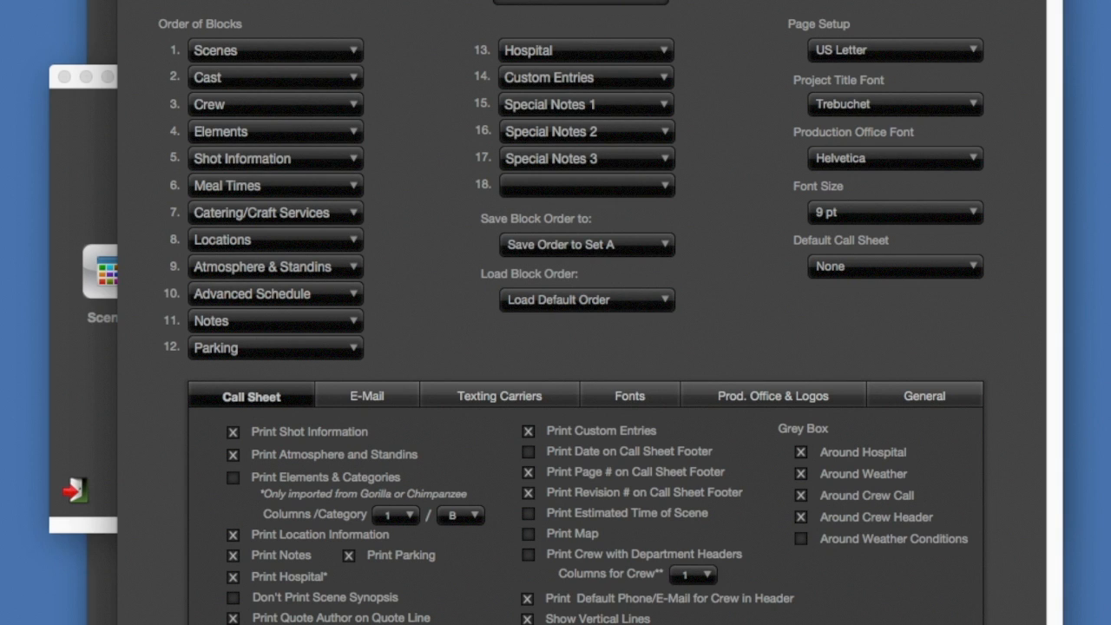
pyautogui.press('super+w')
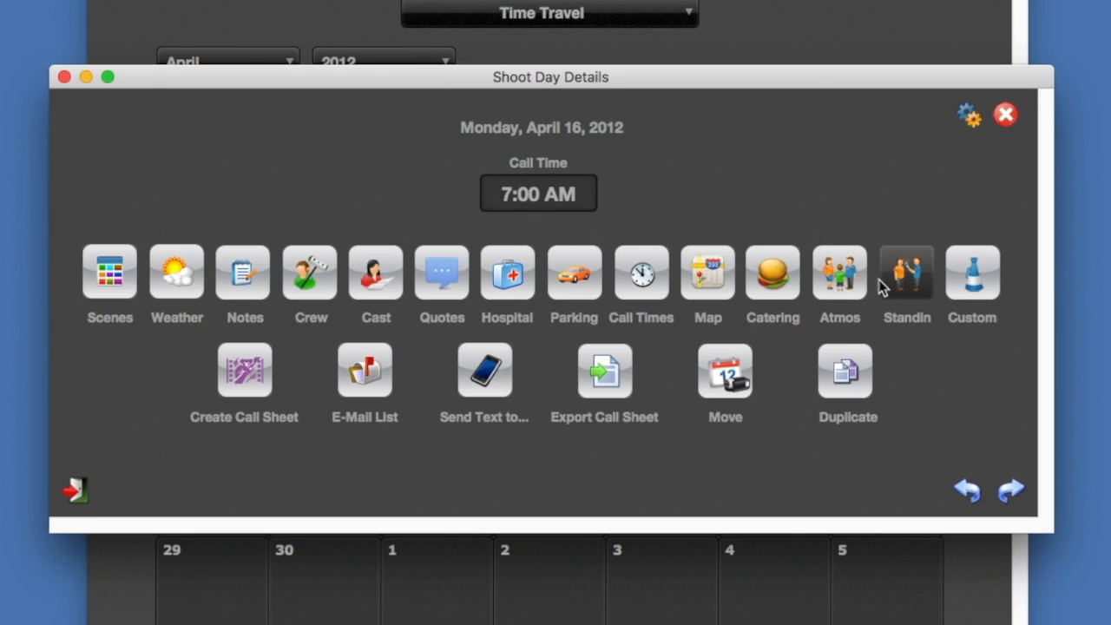
# Add an atmosphere entry named Man 1, scheduled for the current shoot day, with a blank note
pyautogui.click(840, 287)
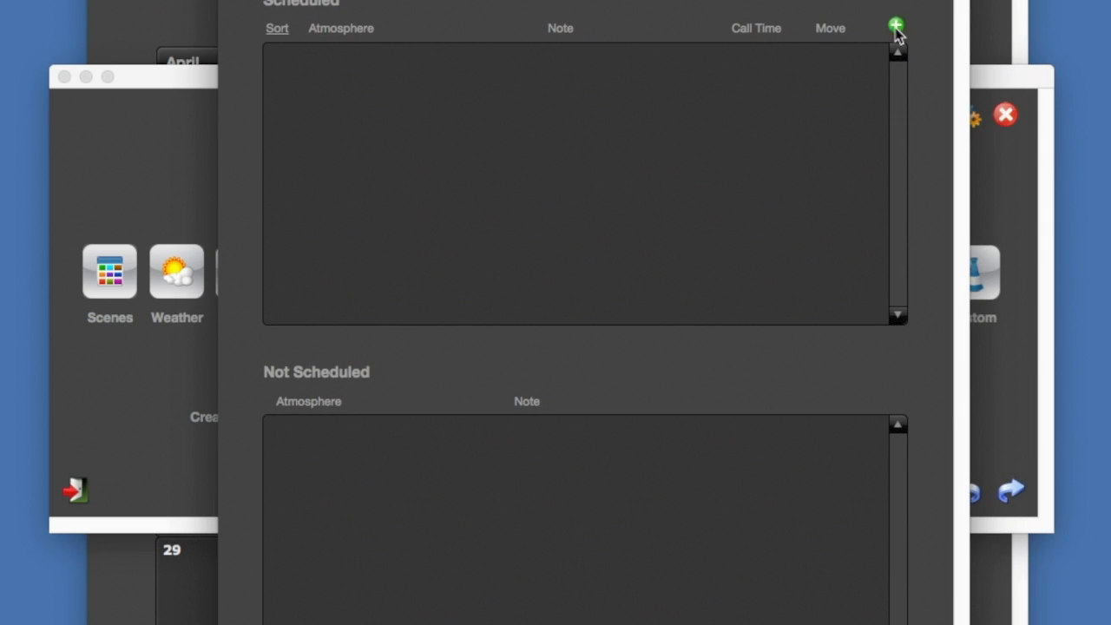
pyautogui.click(896, 27)
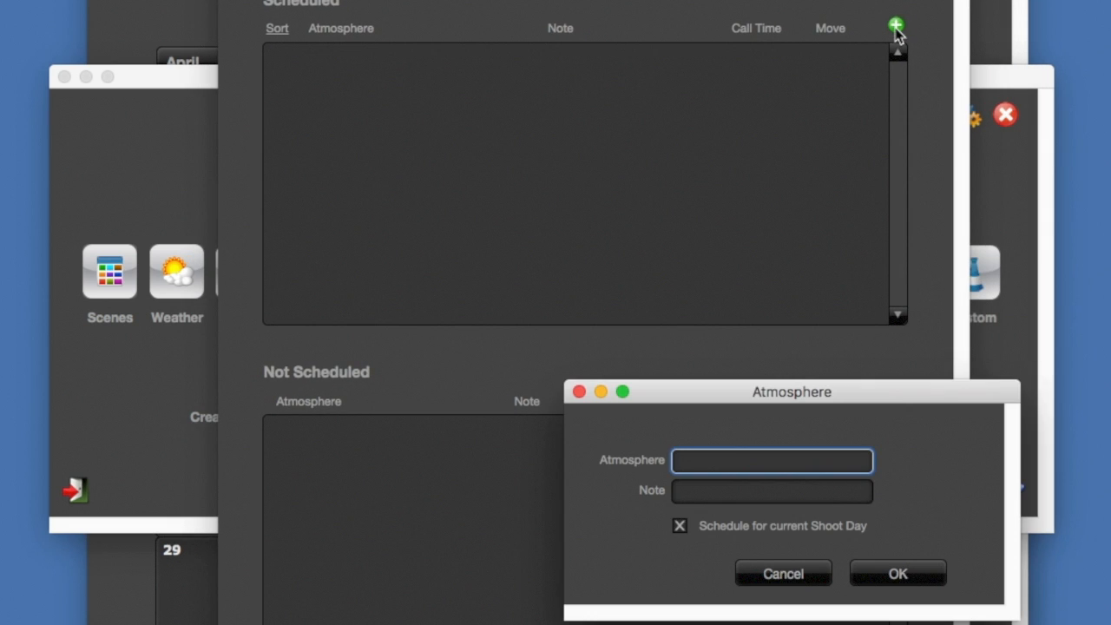
pyautogui.write('Man 1')
pyautogui.click(733, 498)
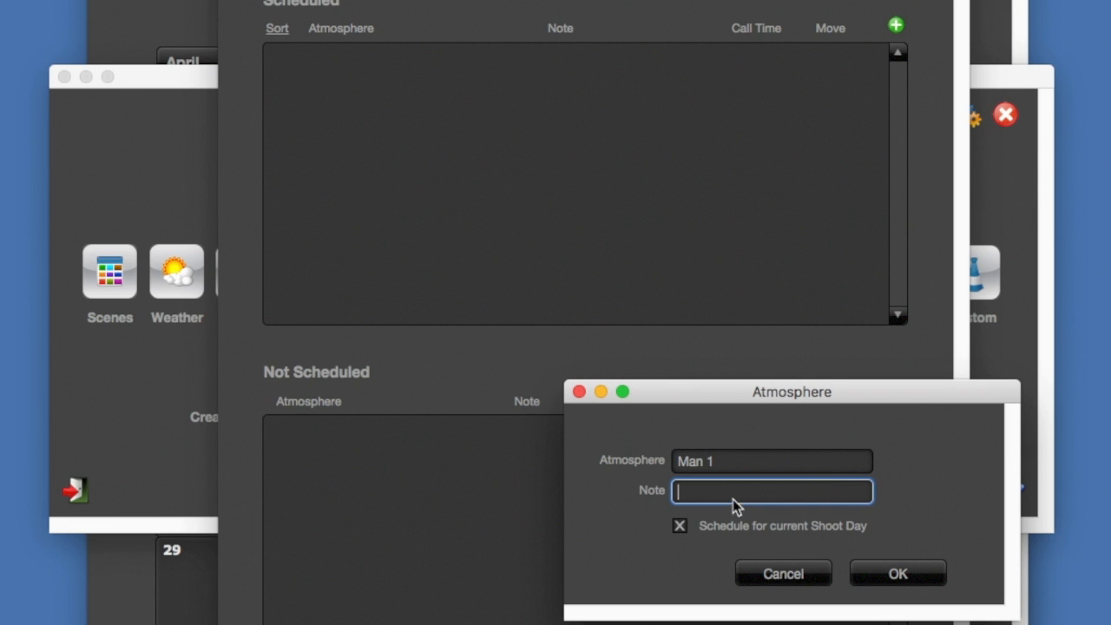
pyautogui.click(897, 576)
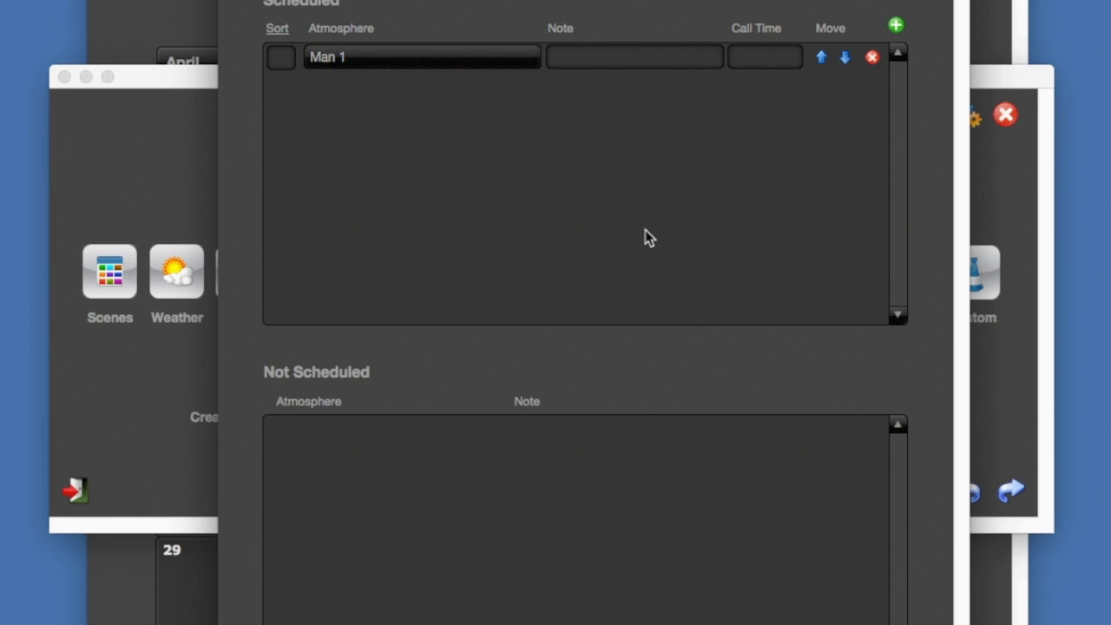
# Give the Man 1 atmosphere entry a 7:45 AM call time and sort number 1, and close the atmosphere window
pyautogui.click(752, 61)
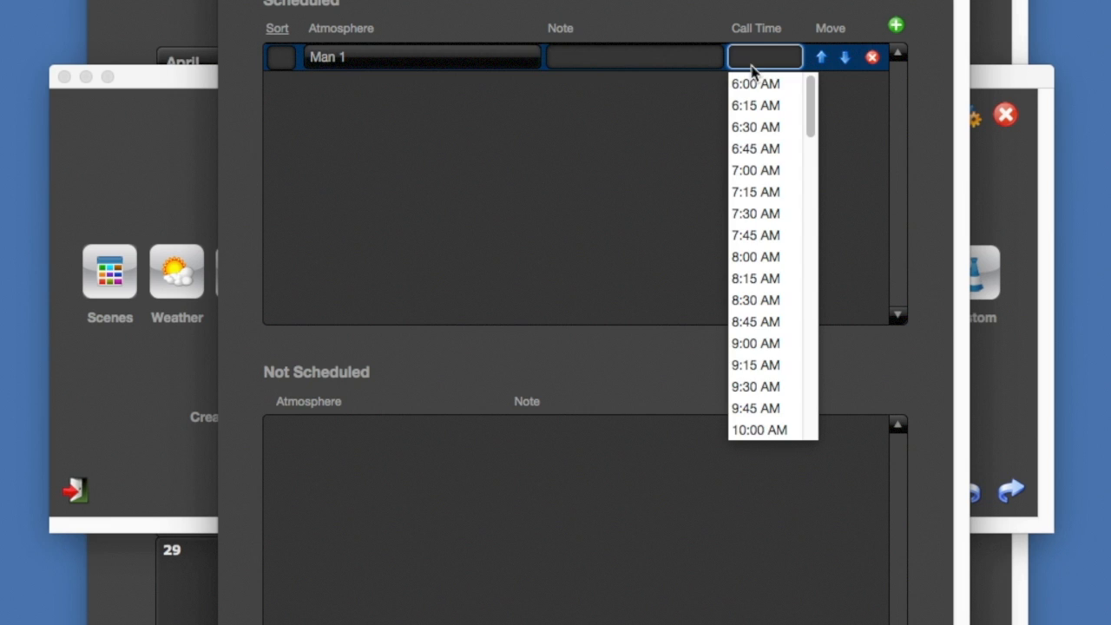
pyautogui.click(770, 234)
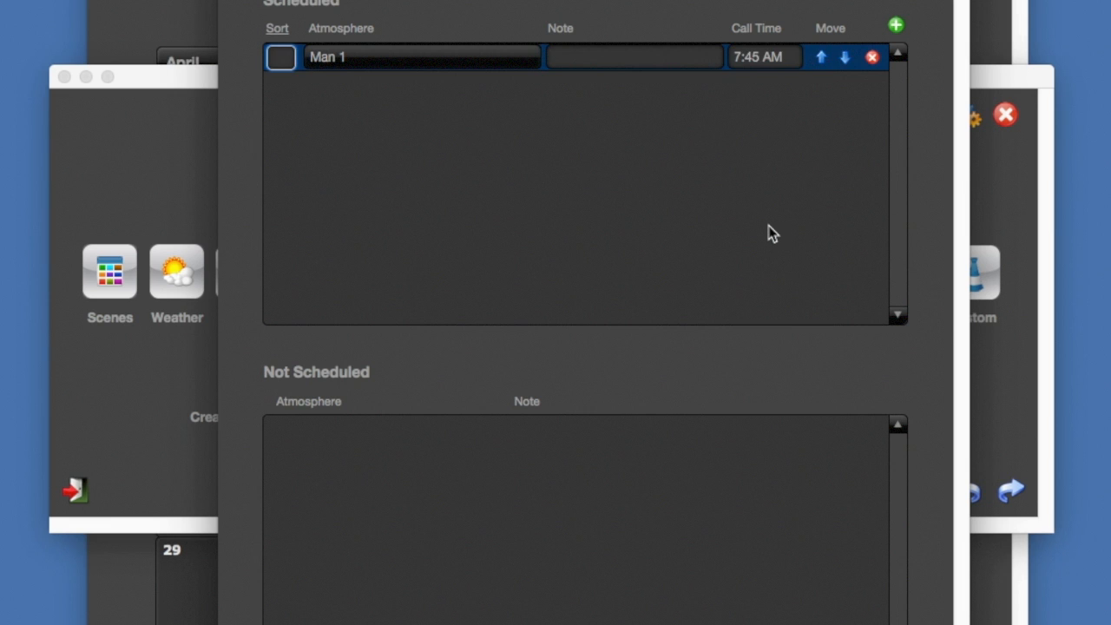
pyautogui.click(280, 56)
pyautogui.write('1')
pyautogui.press('super+w')
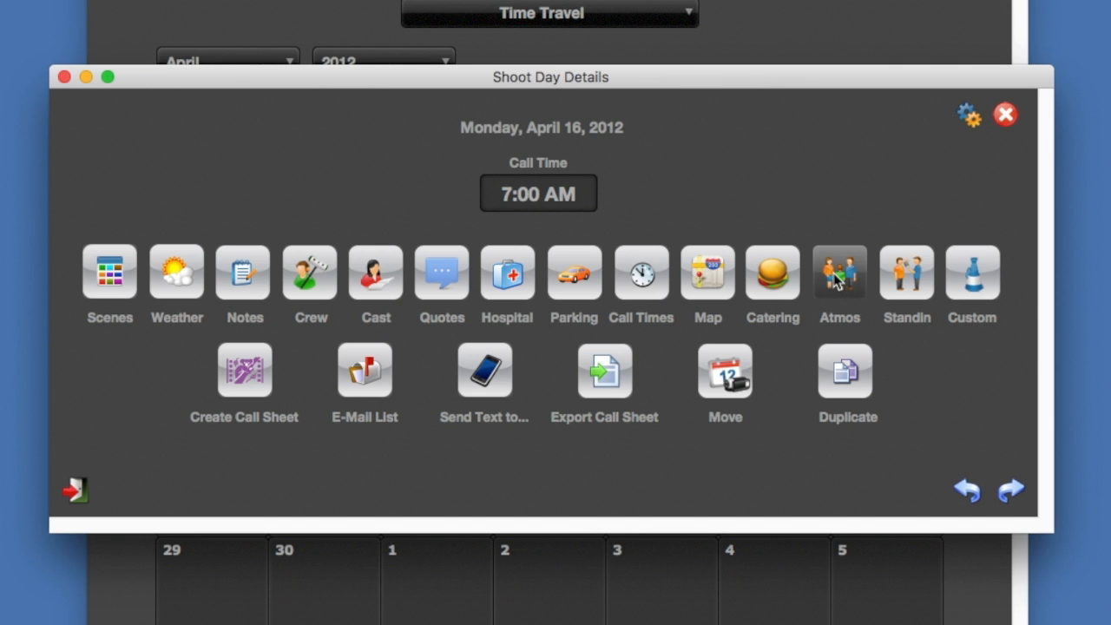
# Create a new stand-in entry for the shoot day and enter the stand-in's full name
pyautogui.click(907, 272)
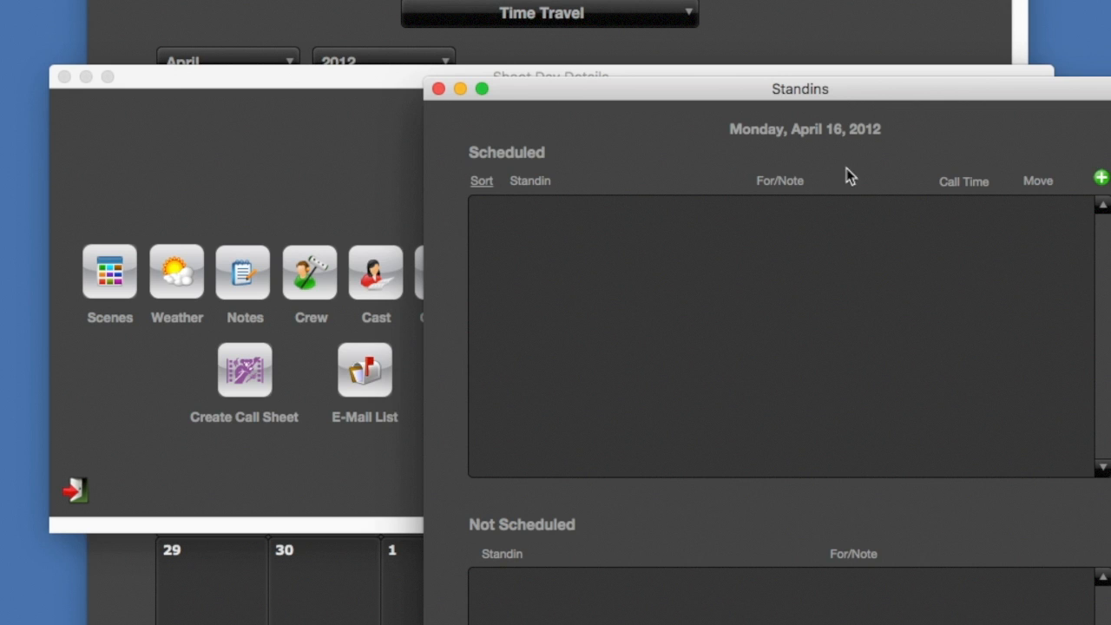
pyautogui.doubleClick(841, 94)
pyautogui.click(857, 27)
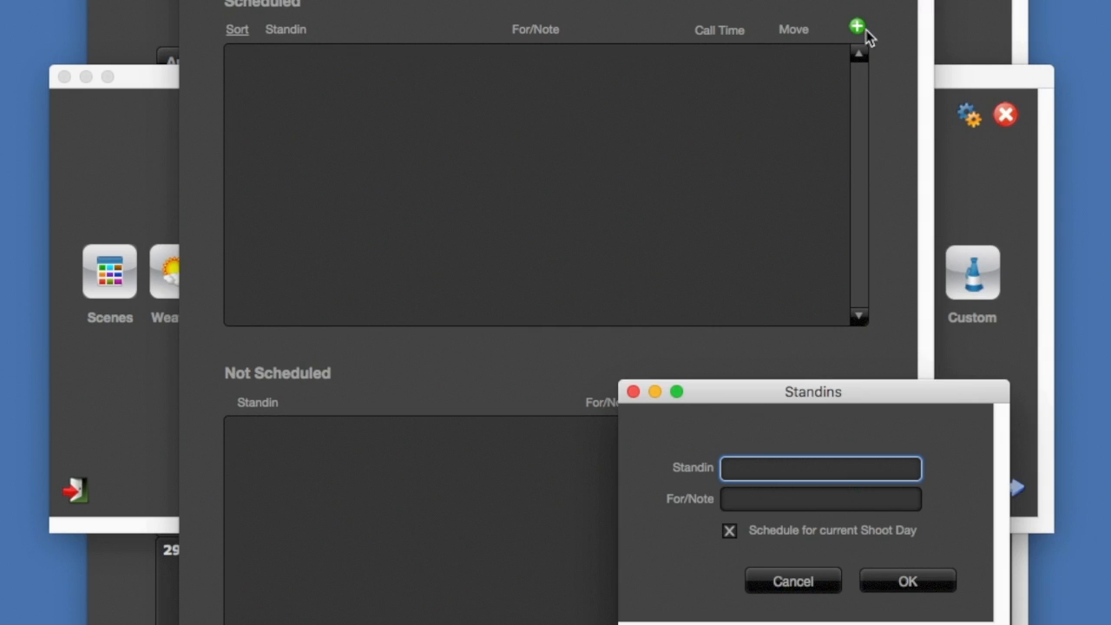
pyautogui.moveTo(857, 392); pyautogui.dragTo(641, 160)
pyautogui.write('john')
pyautogui.press('BackSpace')
pyautogui.press('BackSpace')
pyautogui.press('BackSpace')
pyautogui.press('BackSpace')
pyautogui.press('BackSpace')
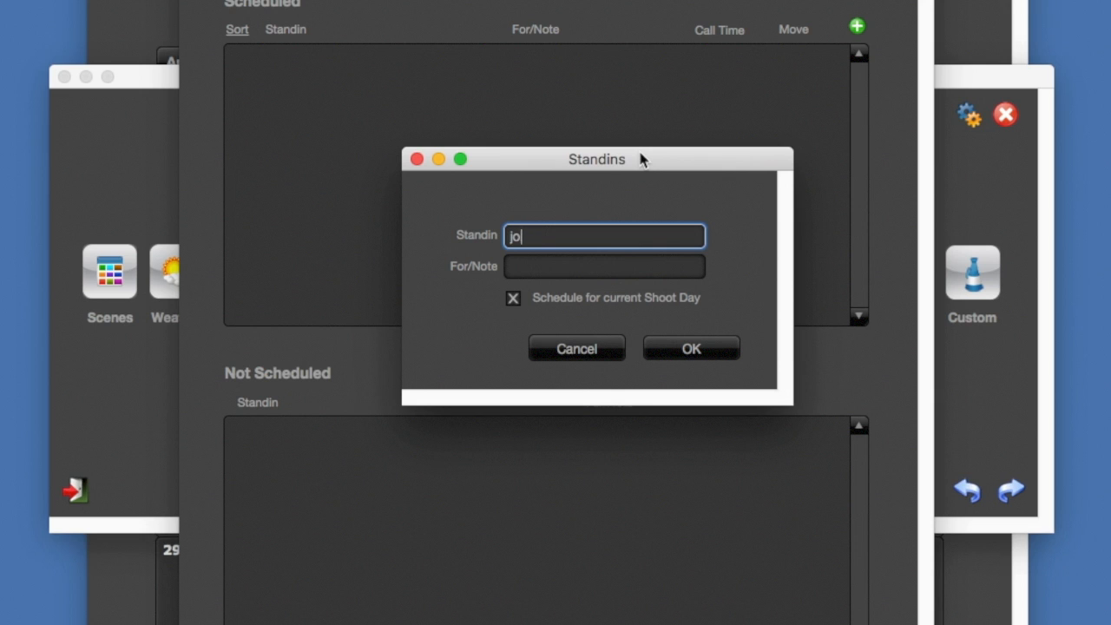
pyautogui.write('John Smith')
# Assign the stand-in to the second cast member in the For/Note choices and save it as scheduled for the current shoot day
pyautogui.click(628, 266)
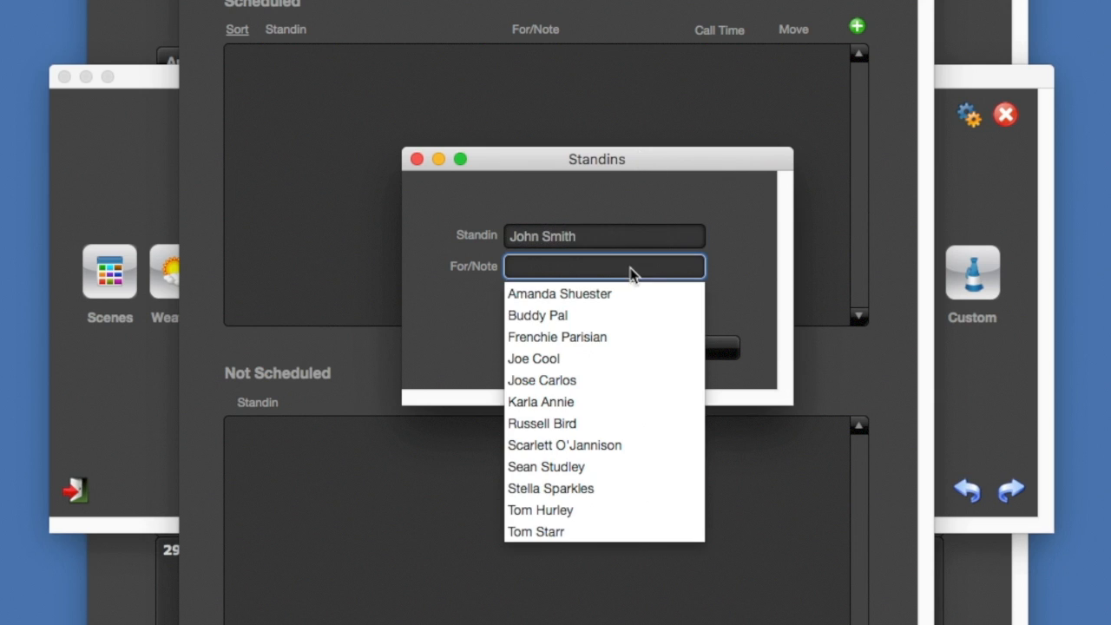
pyautogui.click(548, 318)
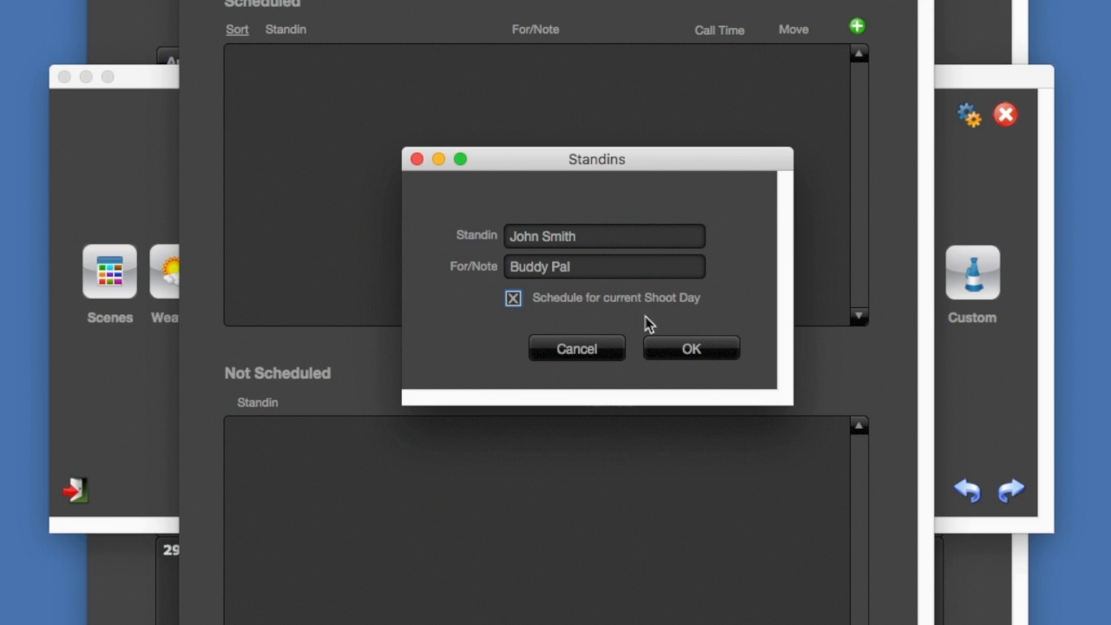
pyautogui.click(722, 352)
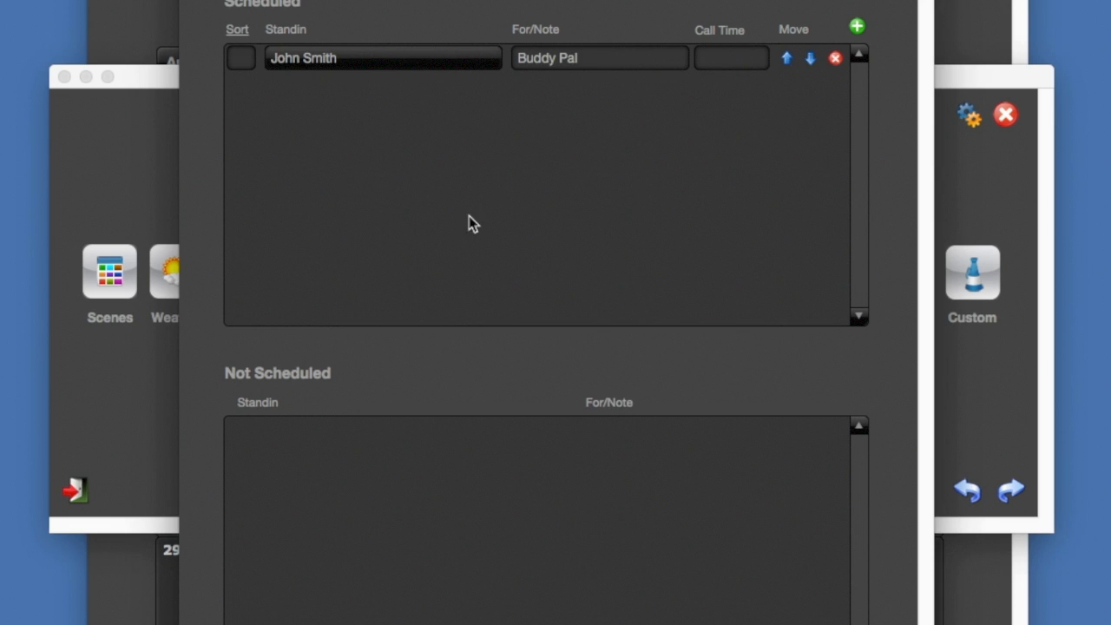
# Give the scheduled stand-in an 8:30 AM call time and sort number 1, and close the stand-ins window
pyautogui.click(721, 58)
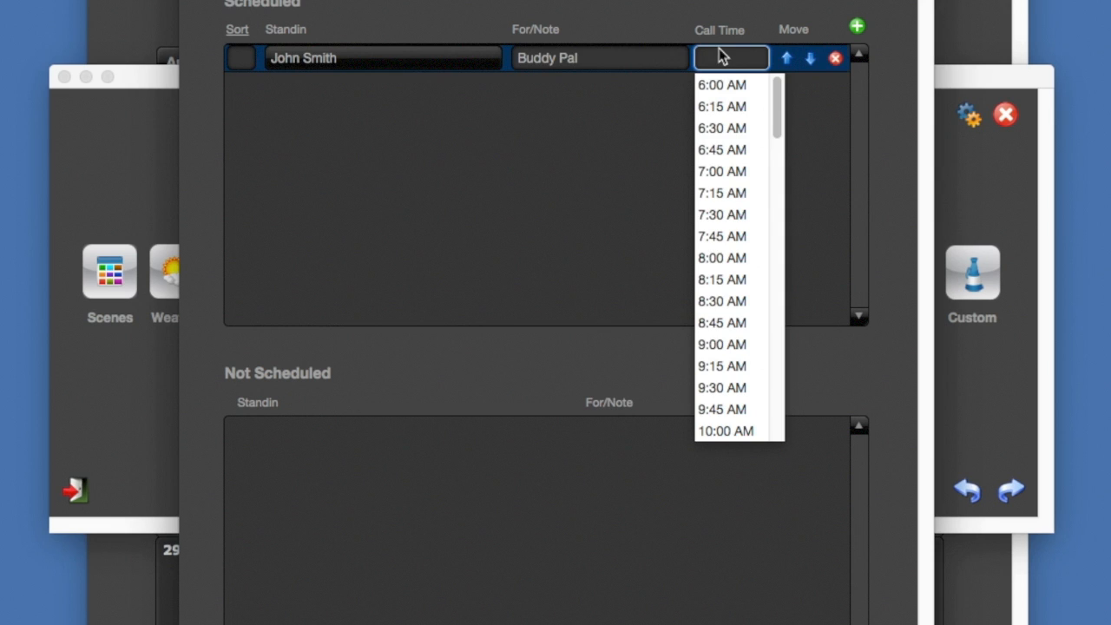
pyautogui.click(723, 297)
pyautogui.write('1')
pyautogui.click(366, 29)
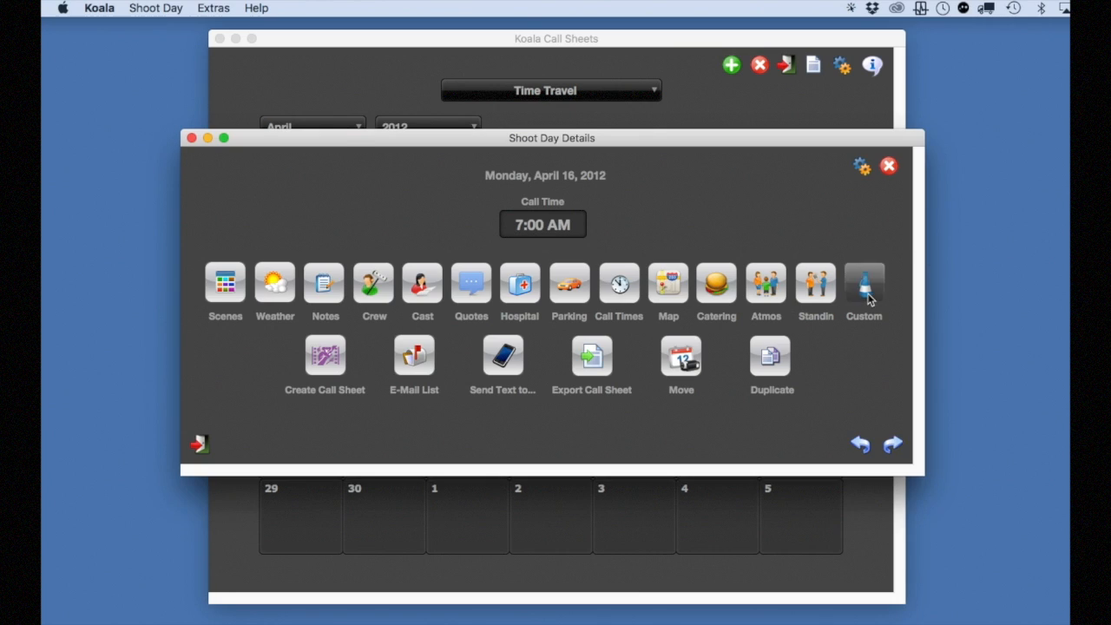
# Create a custom call sheet entry named RADIOS with 6 columns
pyautogui.click(866, 290)
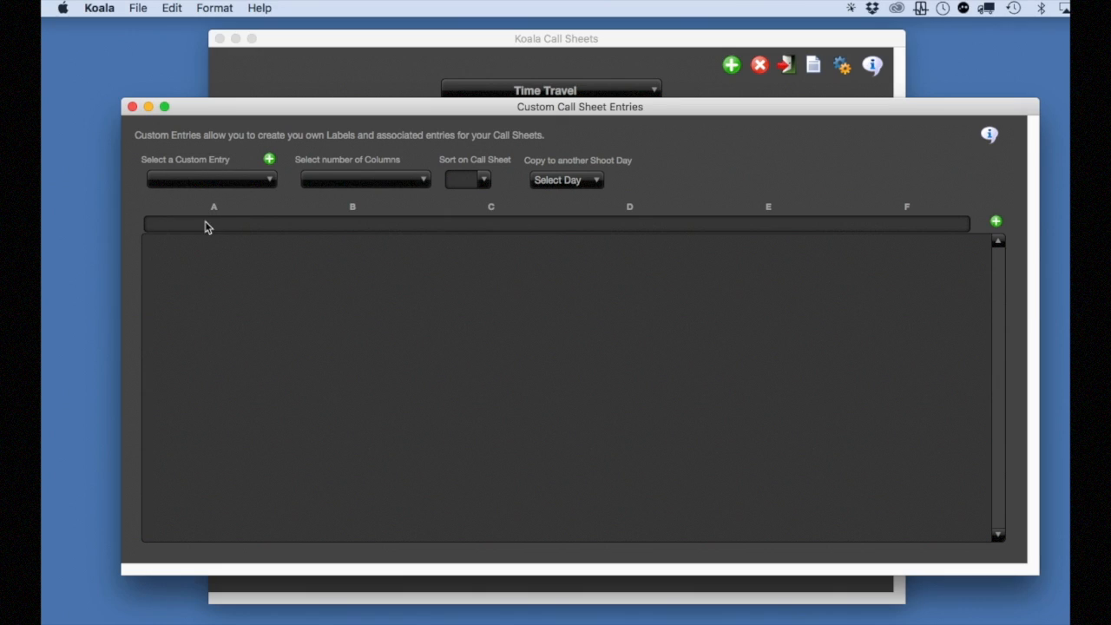
pyautogui.click(330, 182)
pyautogui.click(840, 292)
pyautogui.click(270, 160)
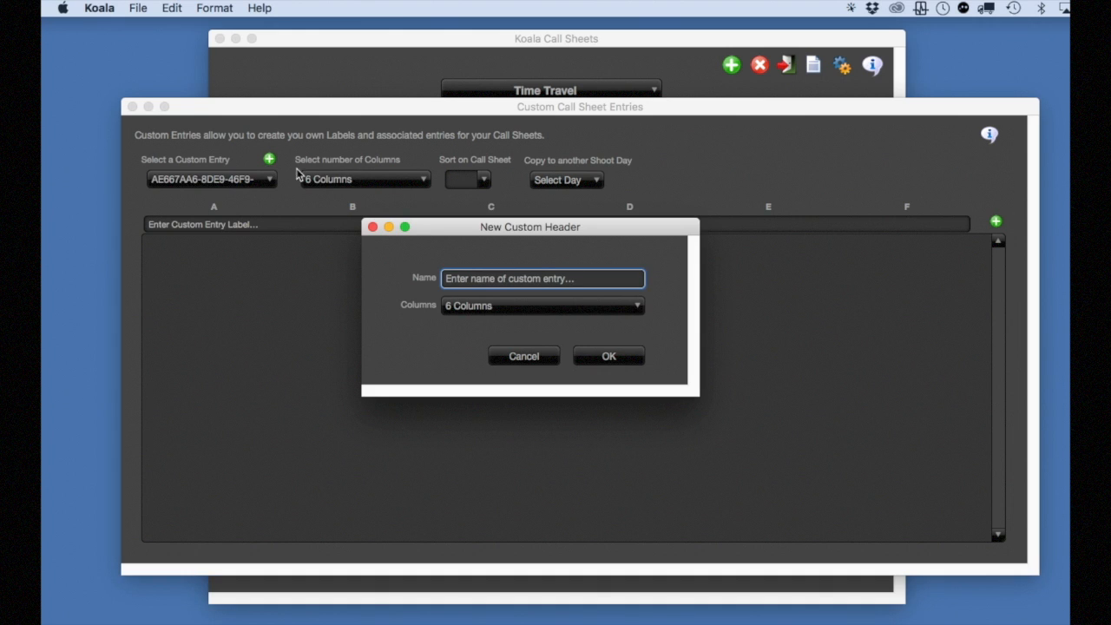
pyautogui.moveTo(588, 285); pyautogui.dragTo(427, 282)
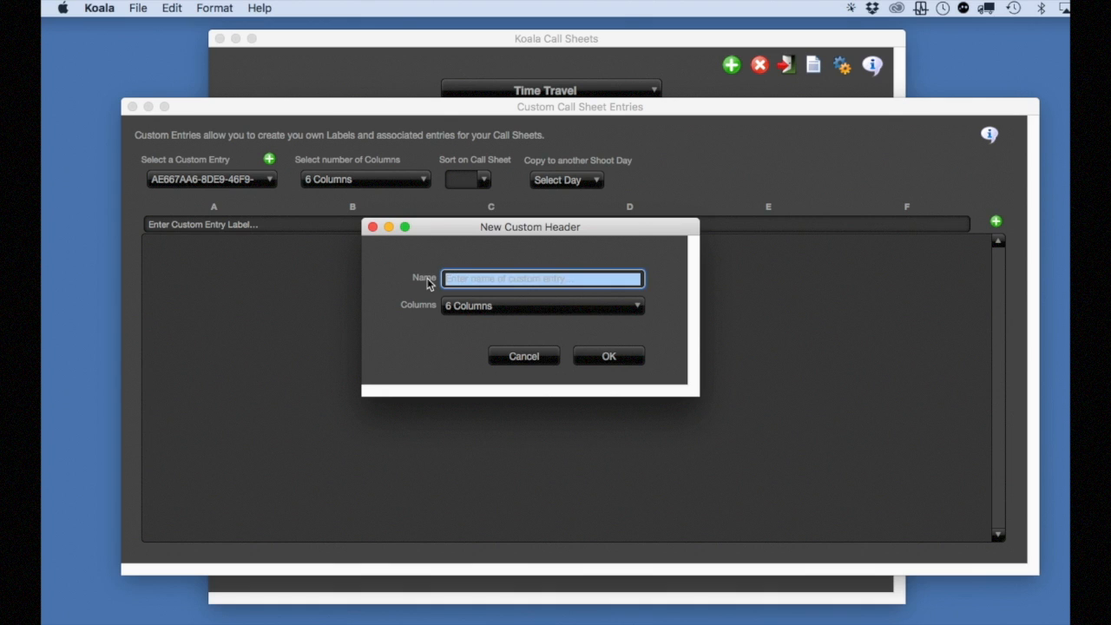
pyautogui.write('RADIOS')
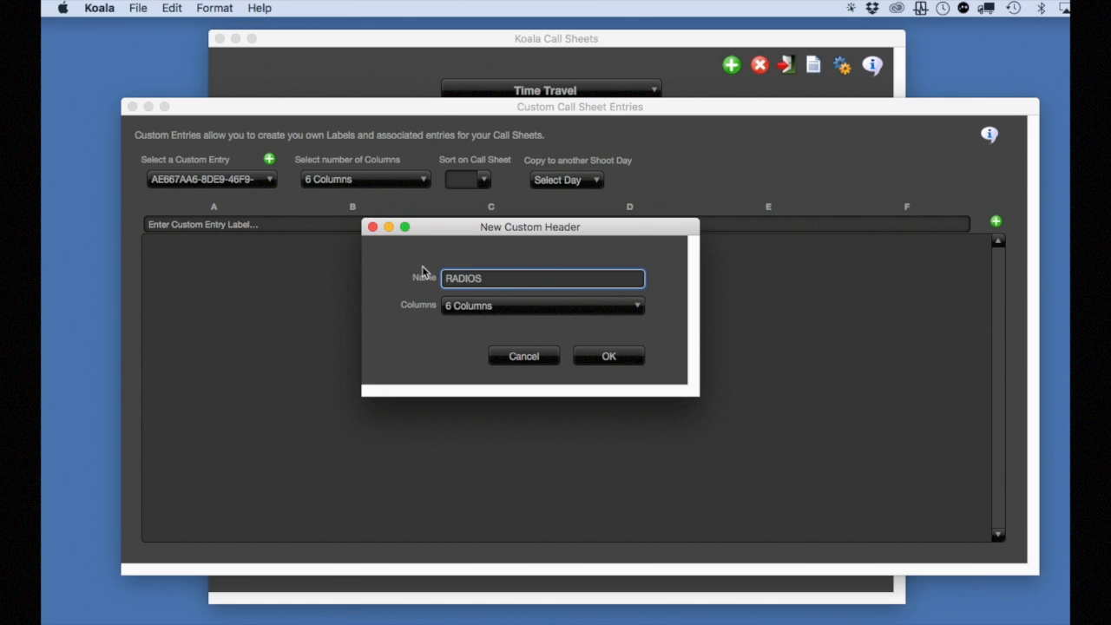
pyautogui.click(619, 359)
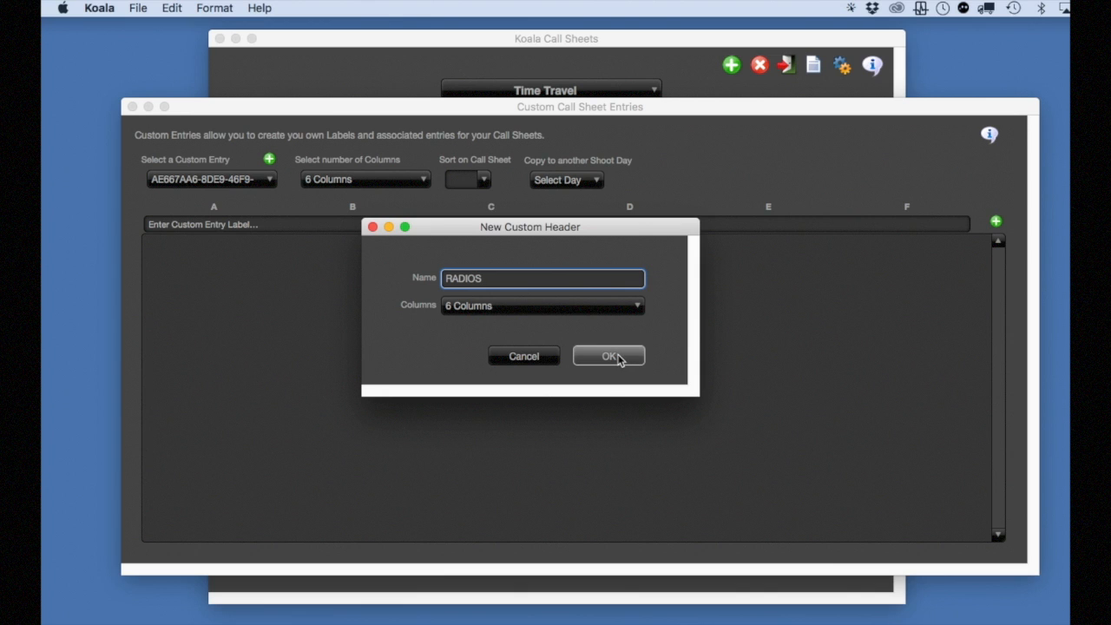
# Label the RADIOS custom entry RADIO CHANNELS and add a new entry row beneath the label
pyautogui.click(243, 228)
pyautogui.moveTo(281, 223); pyautogui.dragTo(151, 221)
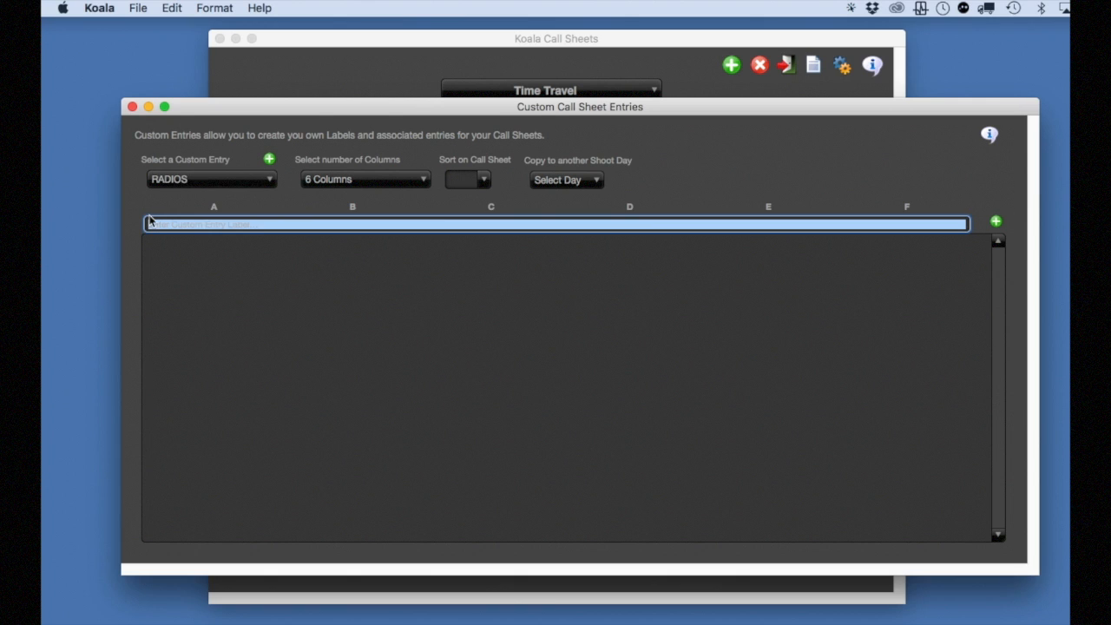
pyautogui.write('RADIO CHANNELS')
pyautogui.press('Return')
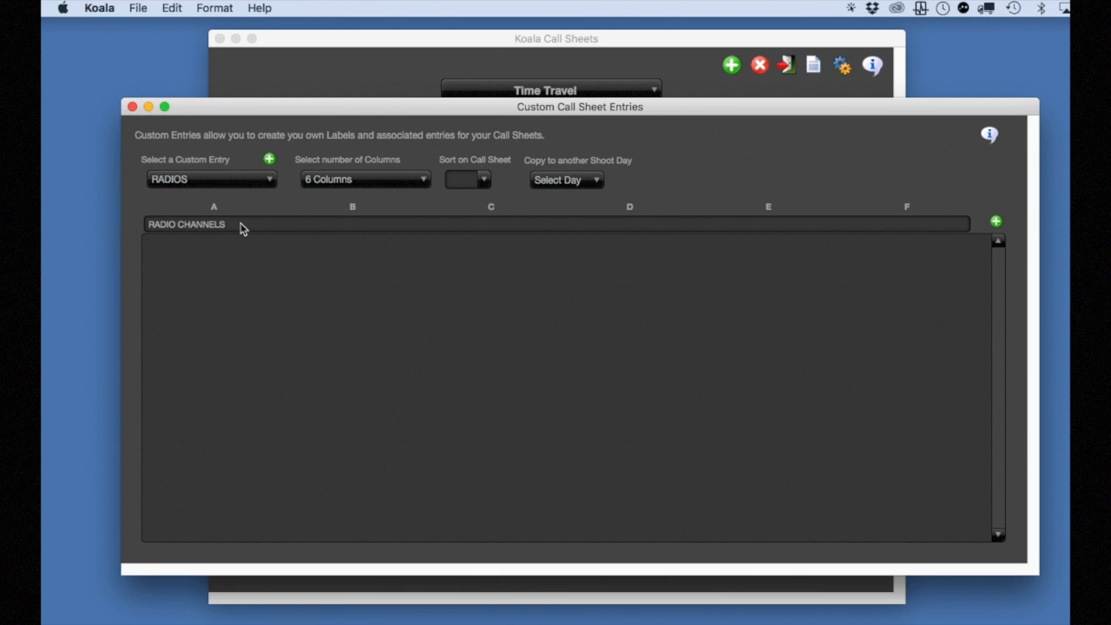
pyautogui.click(995, 221)
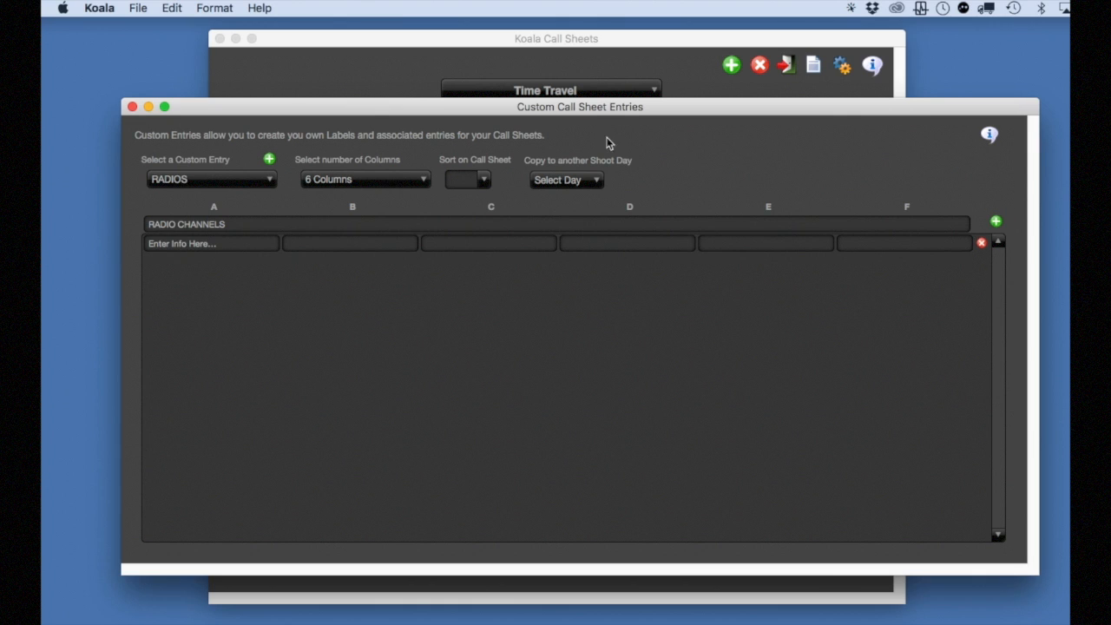
# Fill the radio channels row with 1: AD's, 2: Nurses, 3: PA's, 4: Wardrobe, 5: Makeup, 6: Prop Master, and view the call sheet preview's next page
pyautogui.click(150, 243)
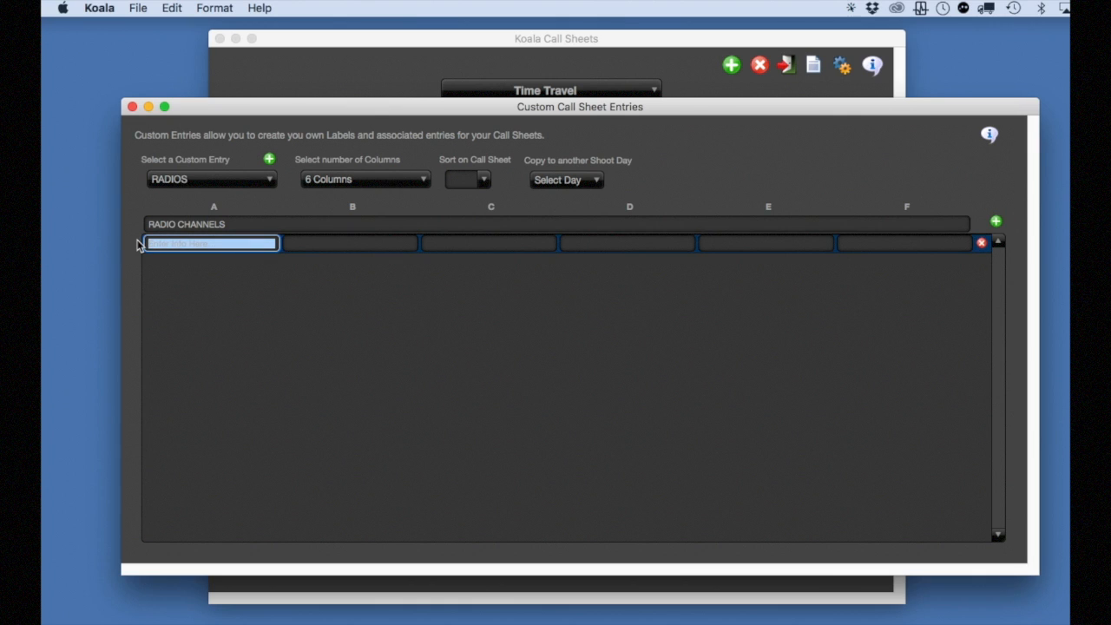
pyautogui.write("1: AD's")
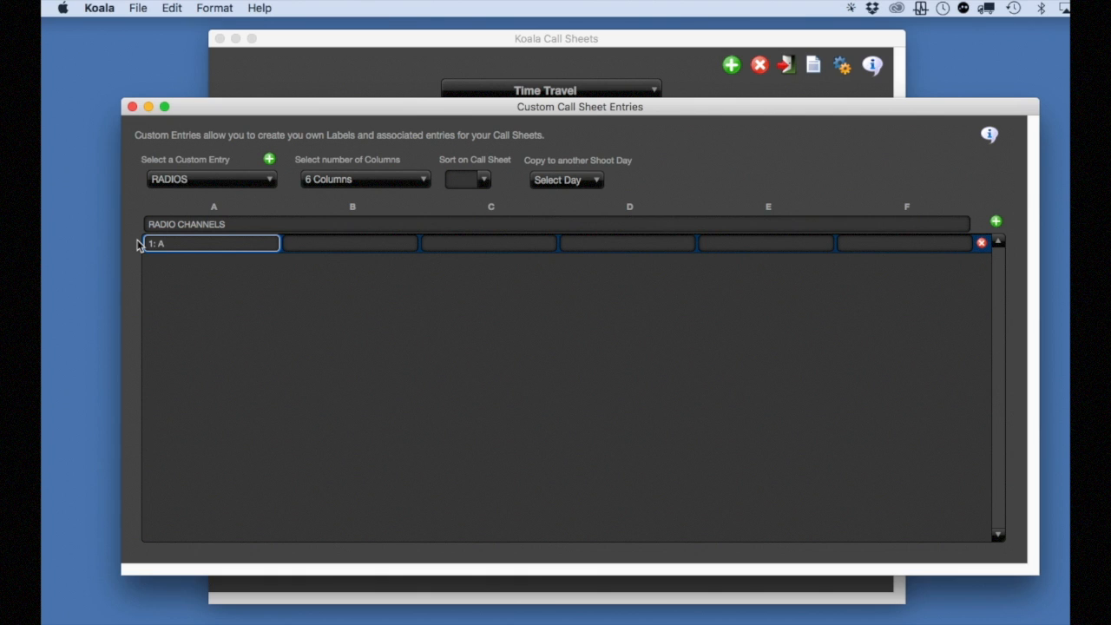
pyautogui.click(192, 263)
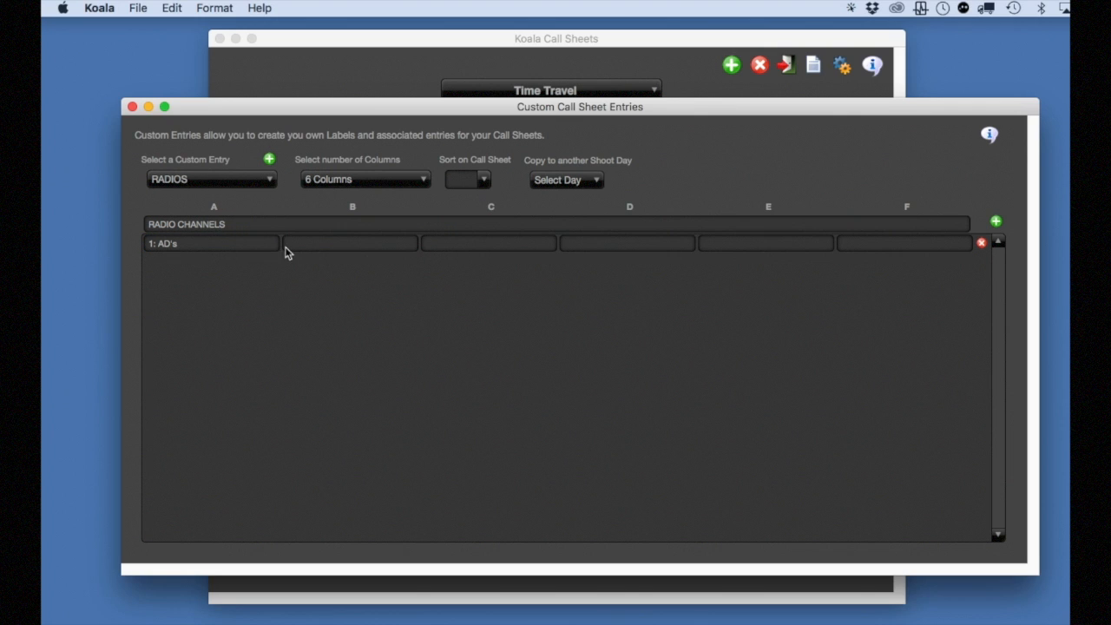
pyautogui.click(286, 246)
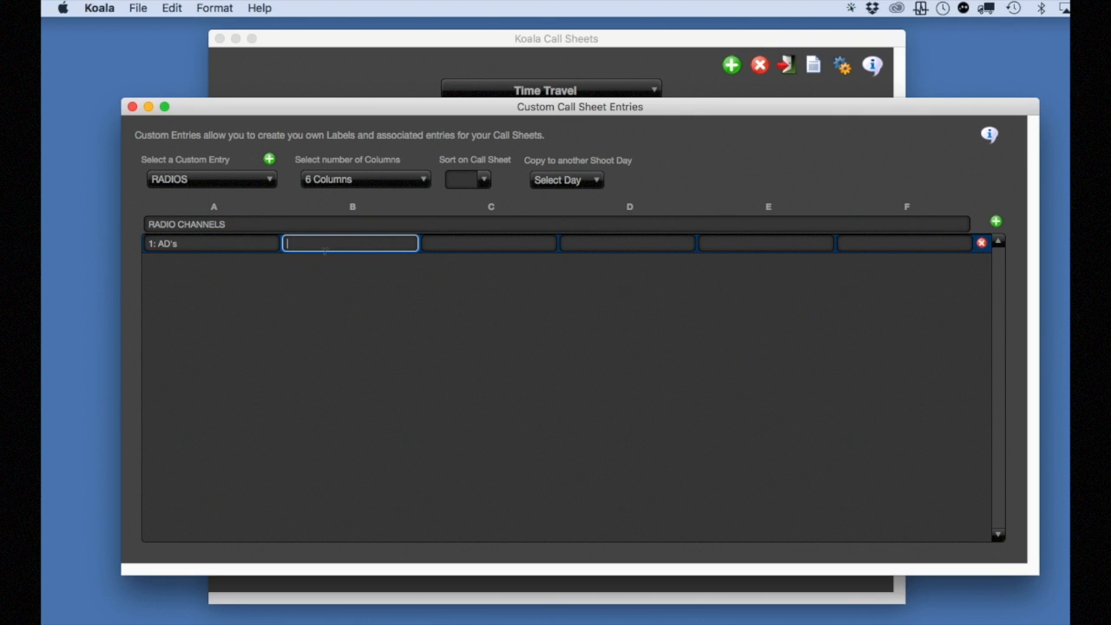
pyautogui.write('2:')
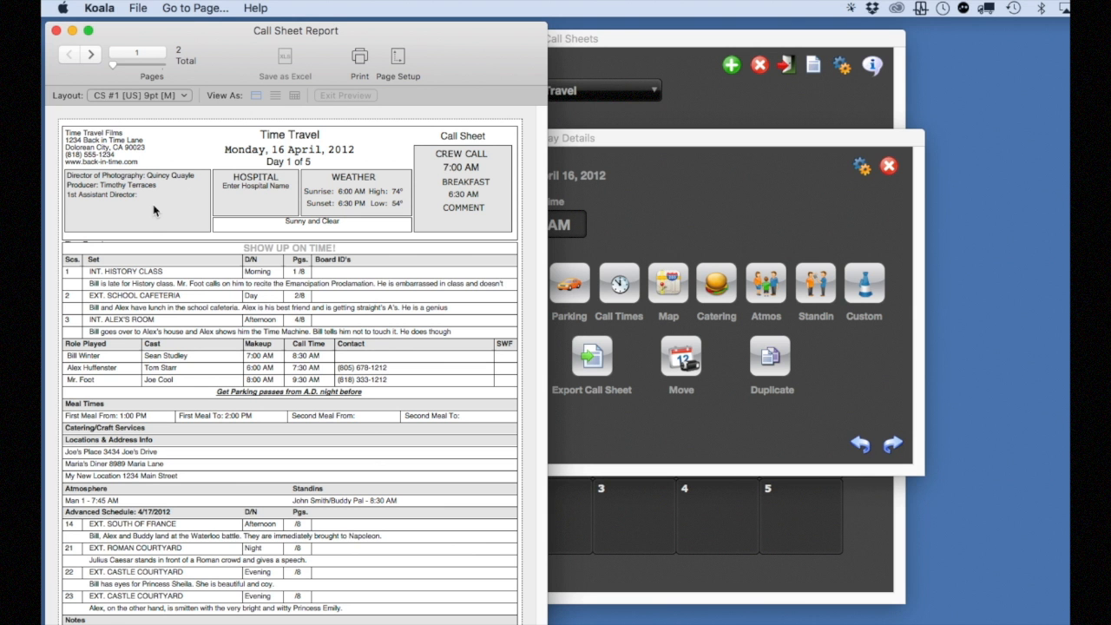
pyautogui.click(90, 54)
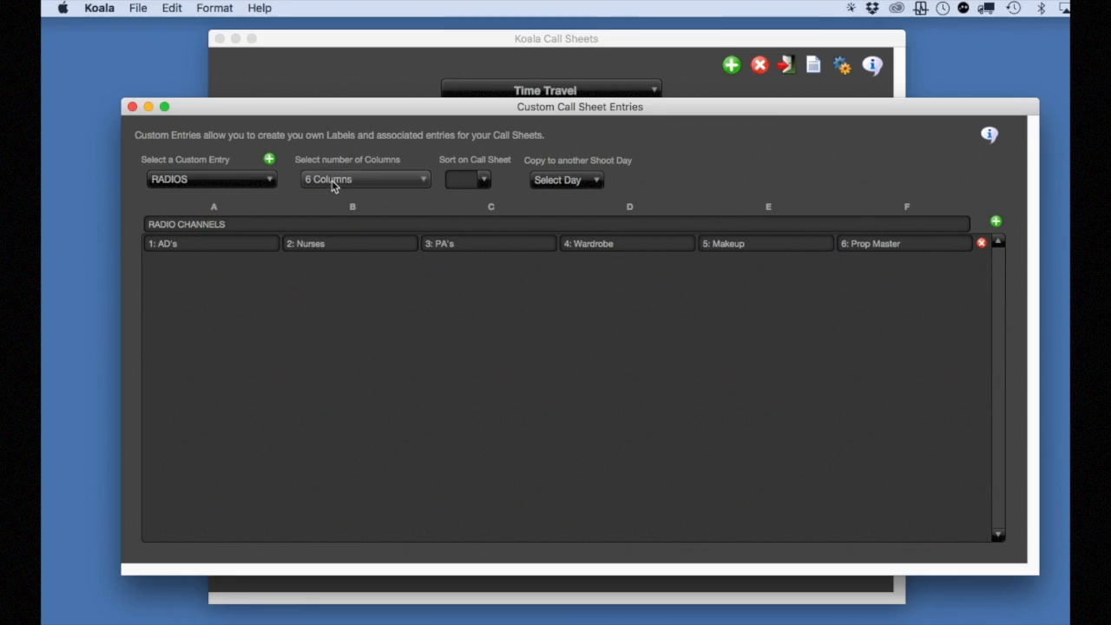
# Reduce the RADIOS custom entry to 4 and finally 3 columns, and set its sort order on the call sheet to 1
pyautogui.click(333, 182)
pyautogui.click(330, 215)
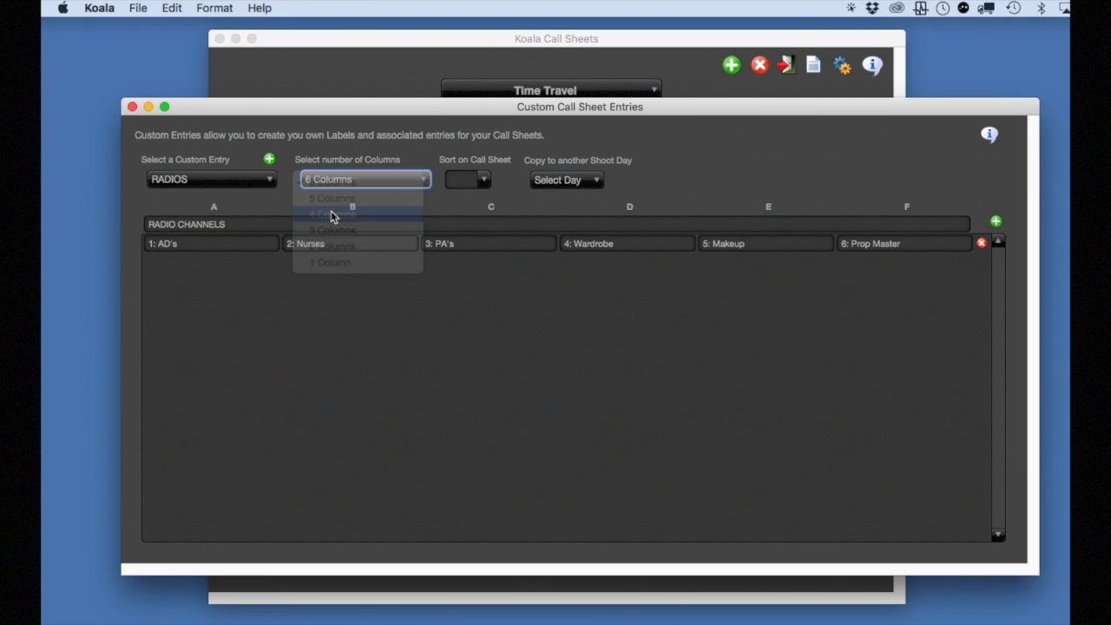
pyautogui.click(354, 196)
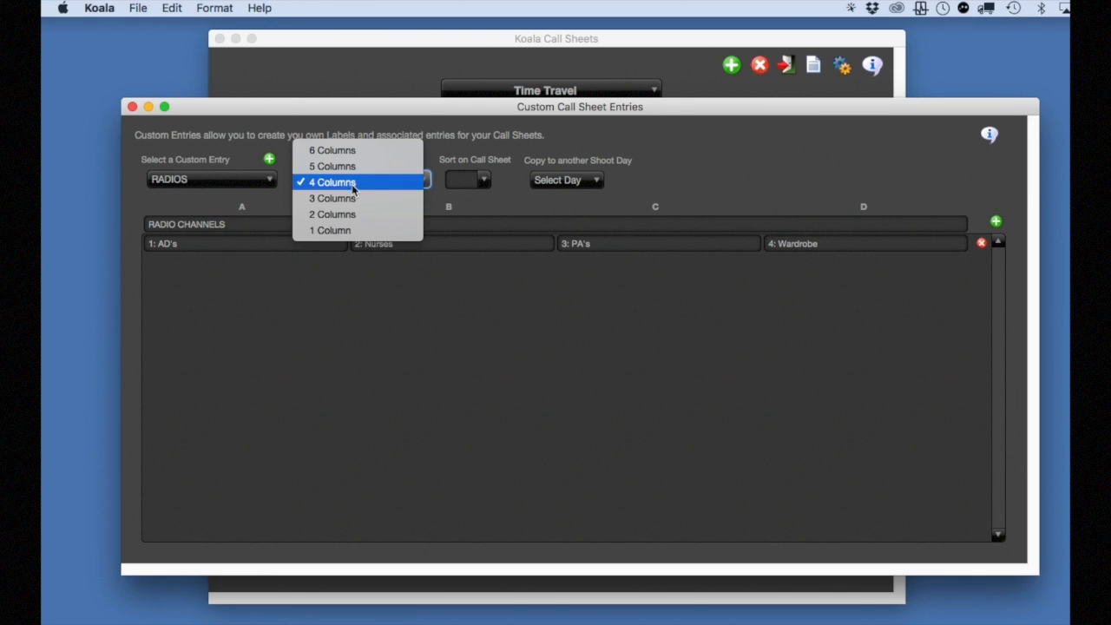
pyautogui.click(355, 199)
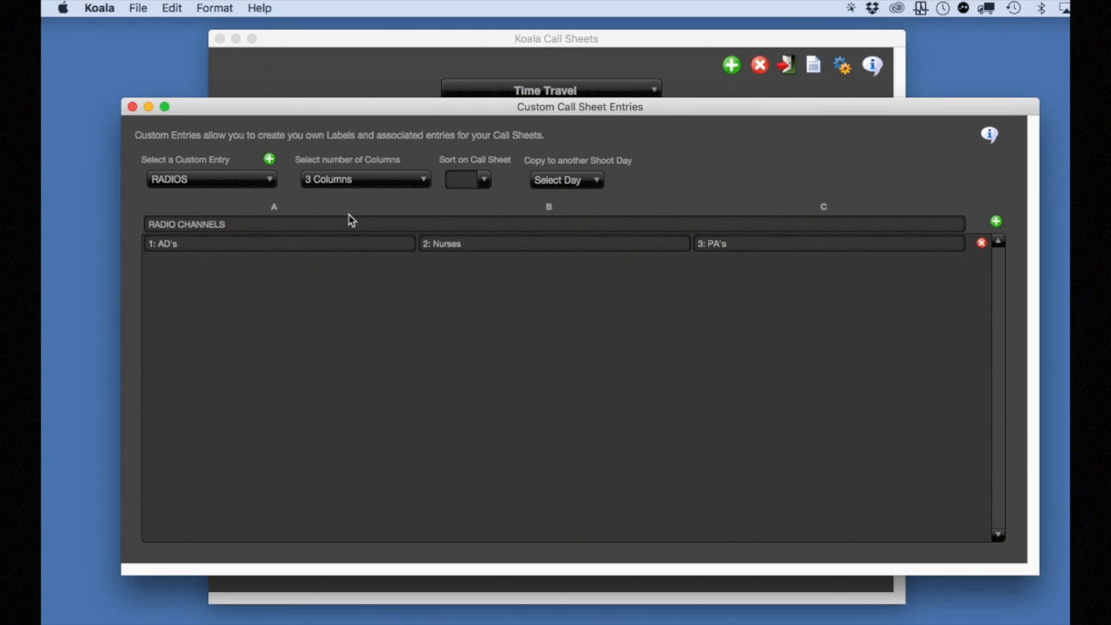
pyautogui.click(484, 181)
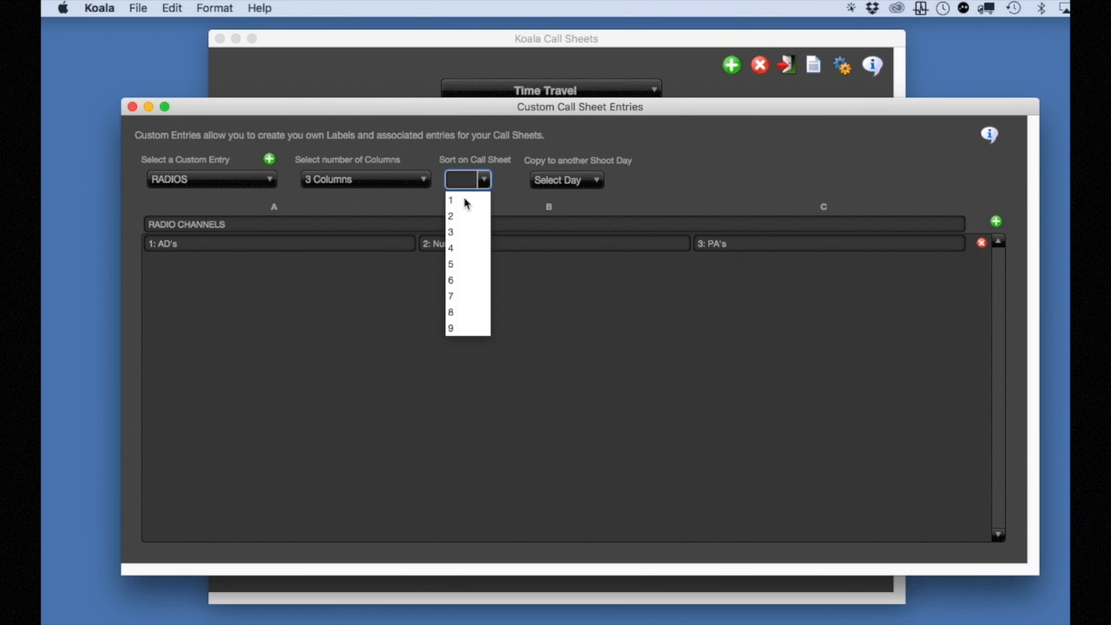
pyautogui.click(461, 201)
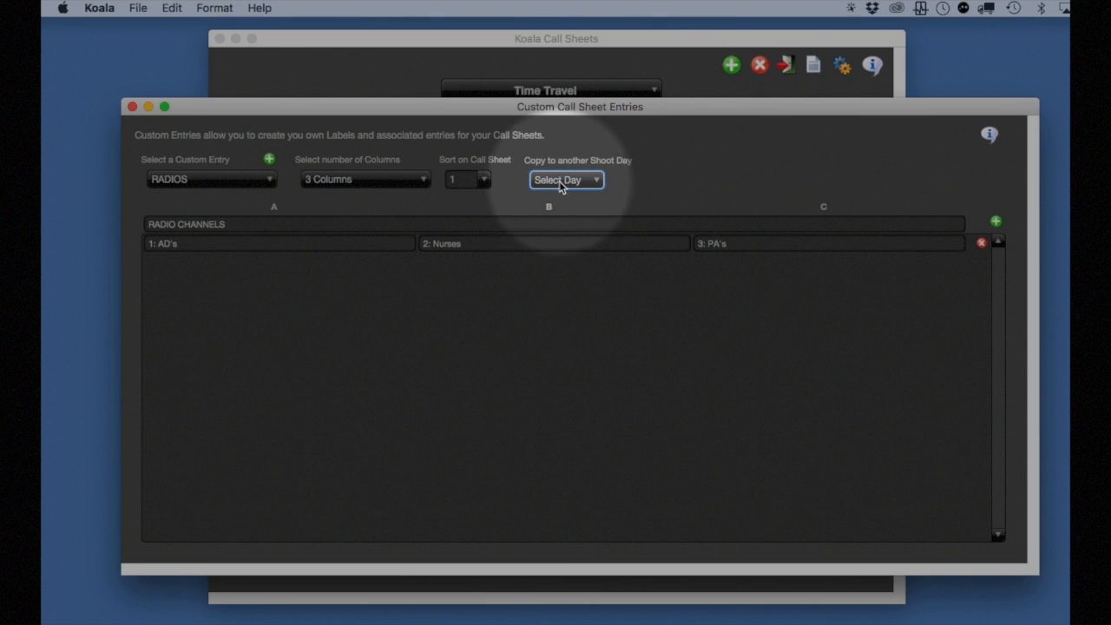
# Copy the RADIOS custom entry to the 4/17/2012 shoot day and close the custom entries window
pyautogui.click(560, 184)
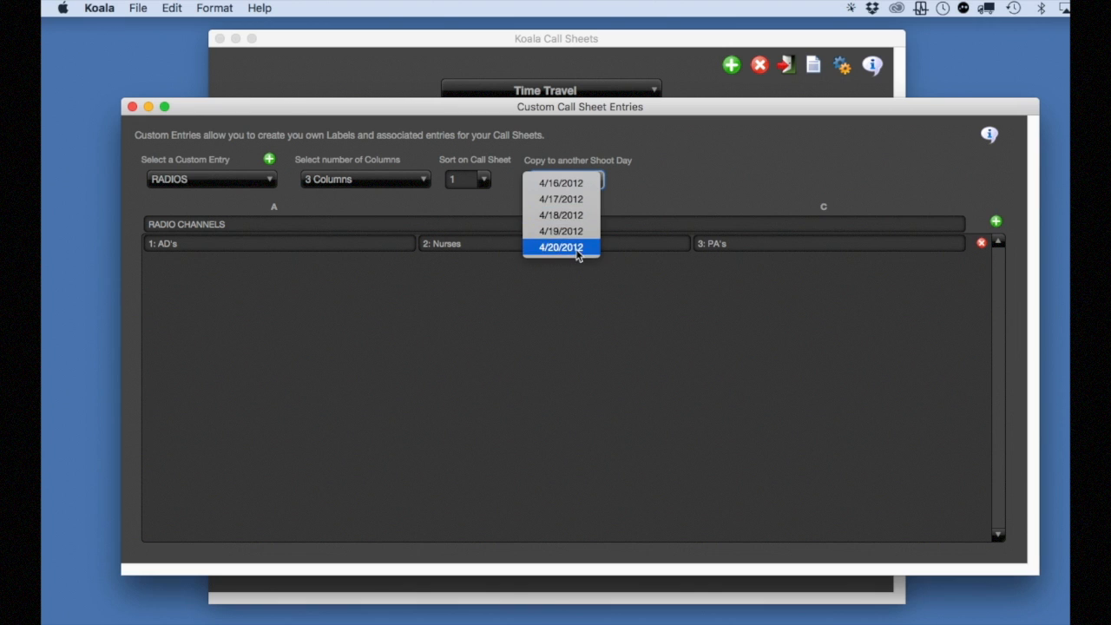
pyautogui.click(566, 199)
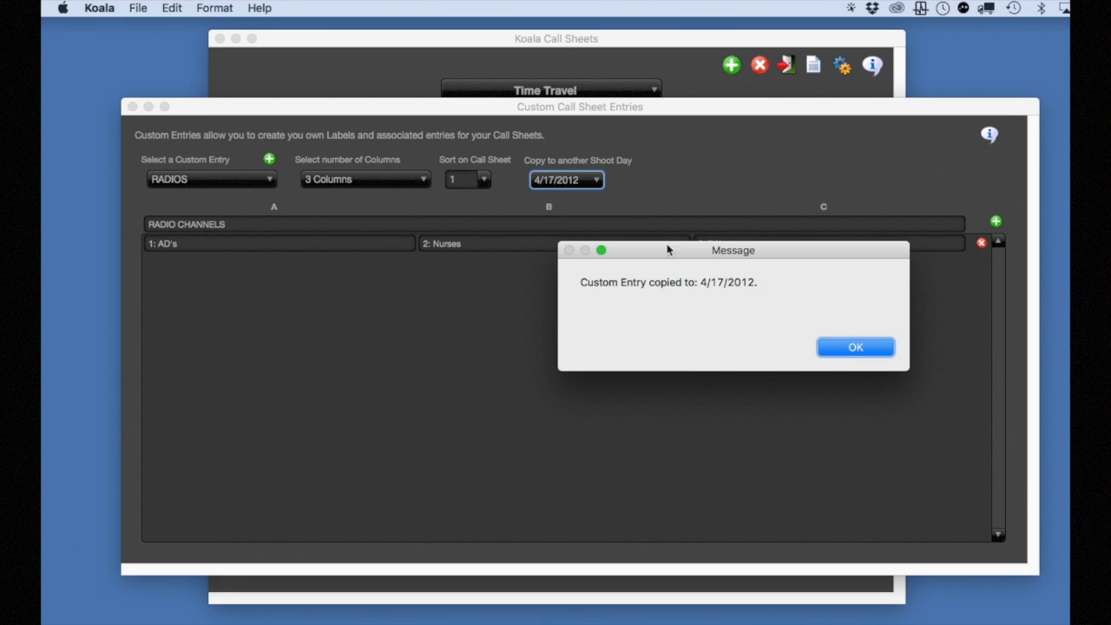
pyautogui.click(843, 349)
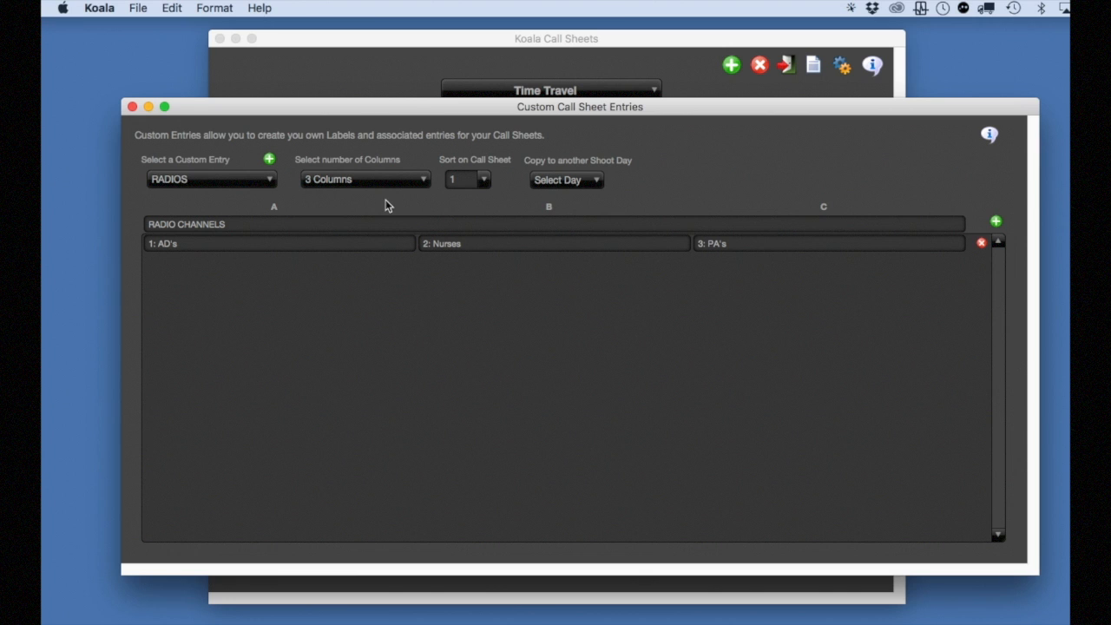
pyautogui.click(131, 107)
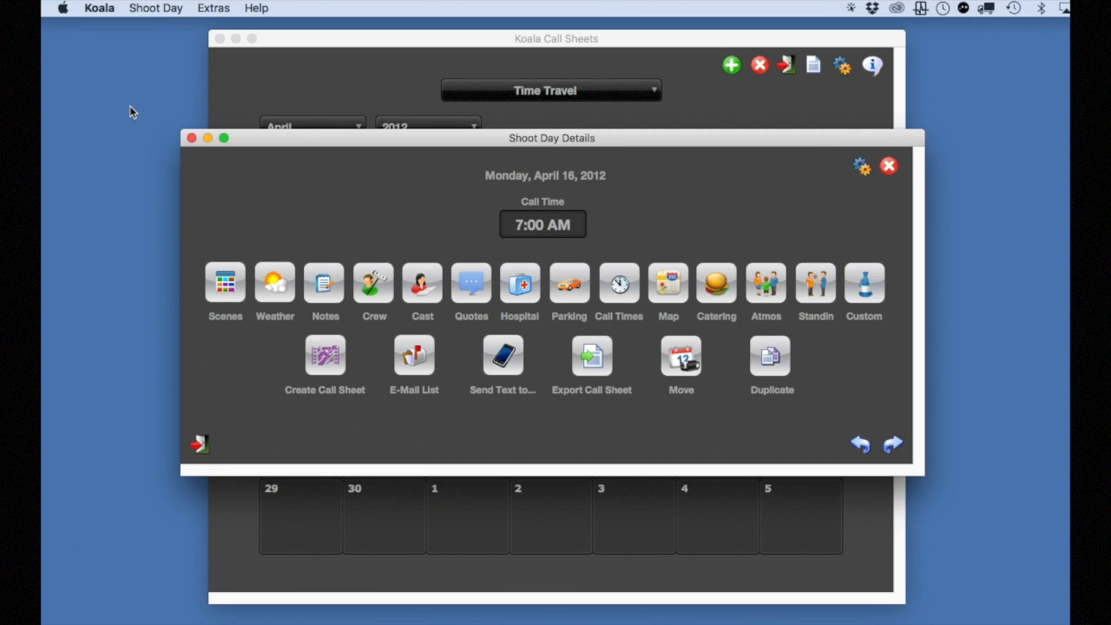